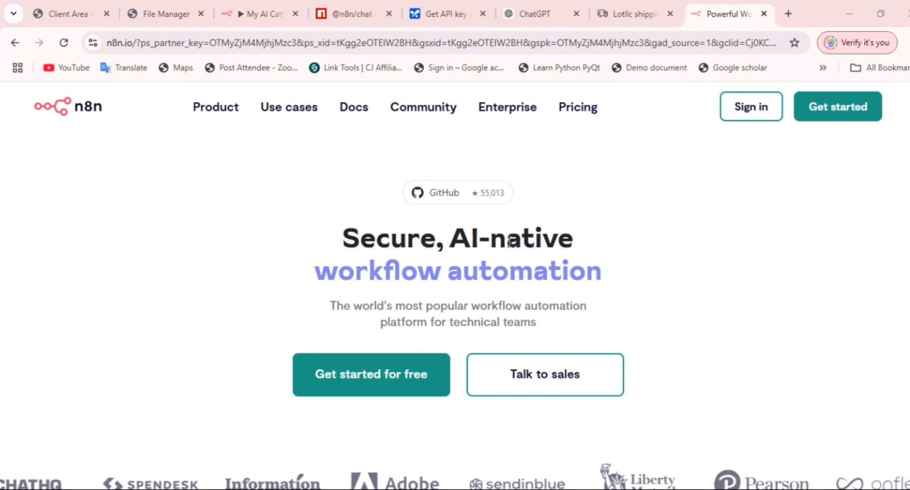
# Open the n8n registration form for a free account.
pyautogui.click(358, 386)
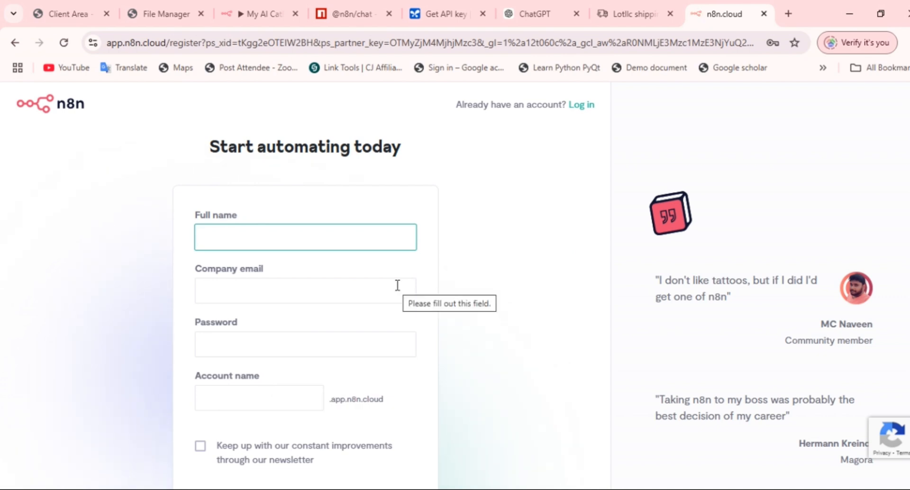
# Switch to the existing n8n workspace and create a new workflow in the Personal project.
pyautogui.click(263, 17)
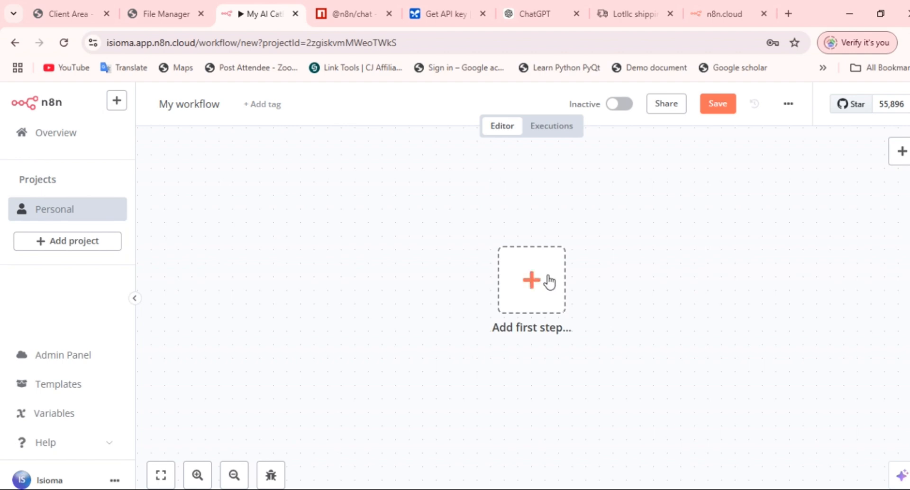
pyautogui.click(117, 101)
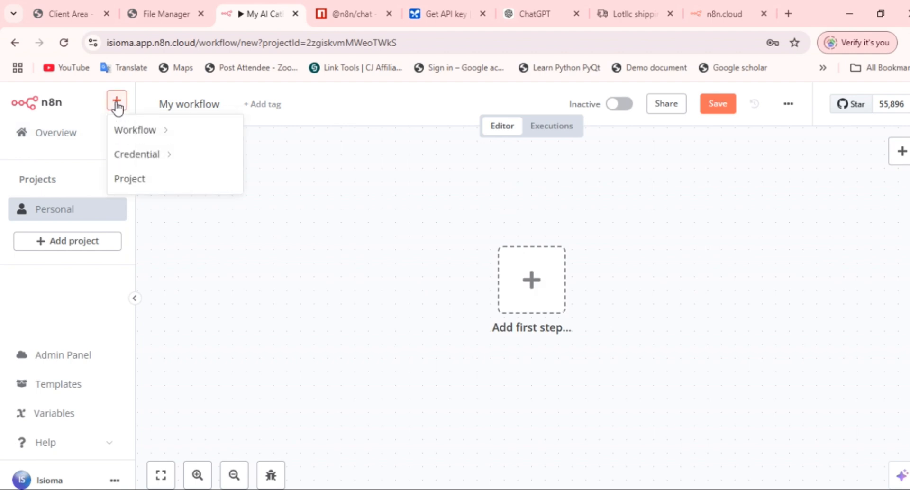
pyautogui.moveTo(140, 135)
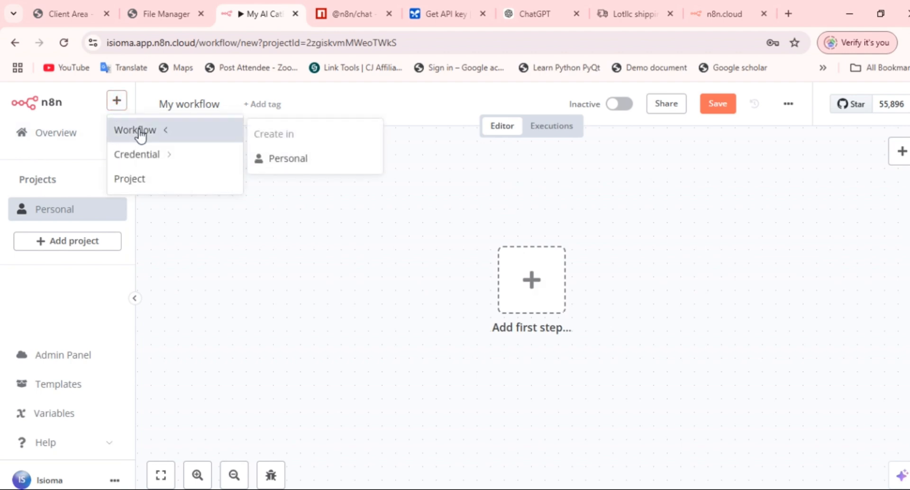
pyautogui.click(288, 161)
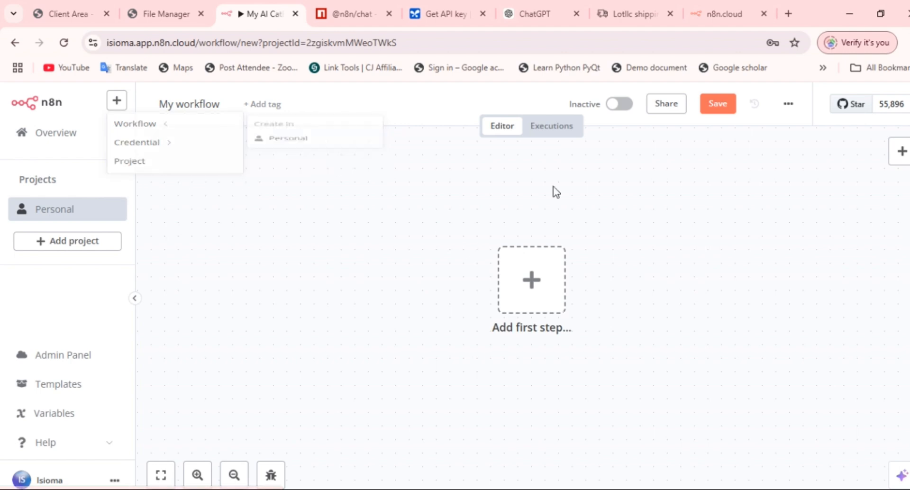
pyautogui.click(528, 281)
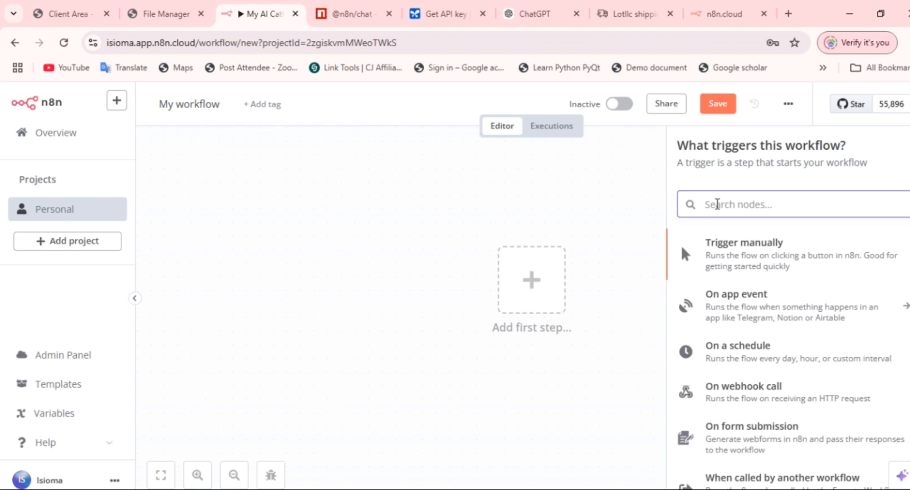
pyautogui.write('cha')
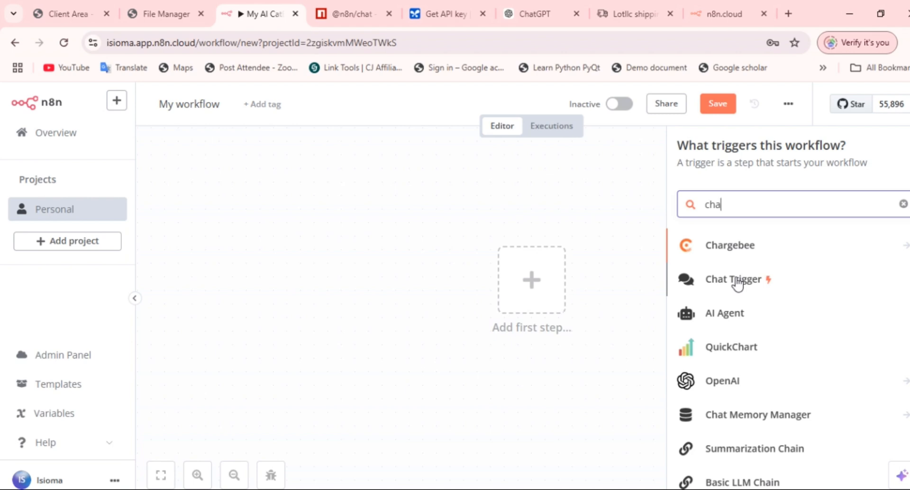
pyautogui.click(538, 233)
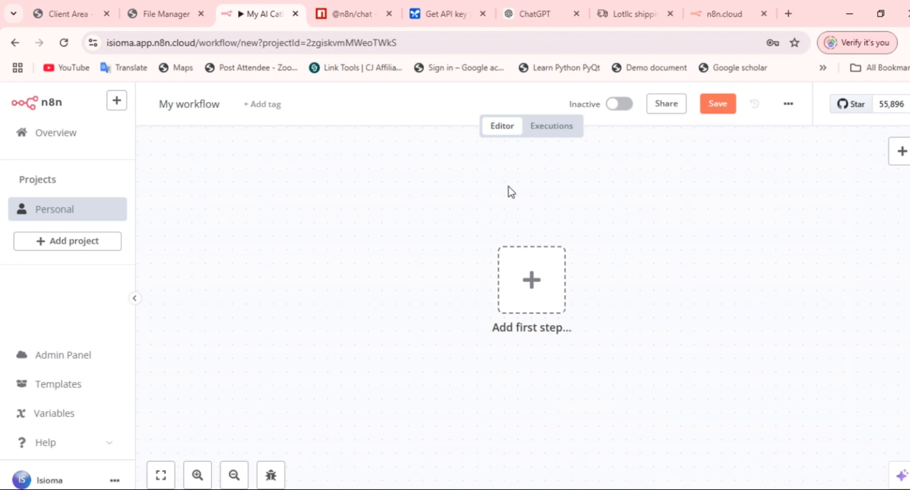
# Reload the Lotllc shipping website, open its chat widget and send the message "tell more about ojiosador".
pyautogui.click(638, 10)
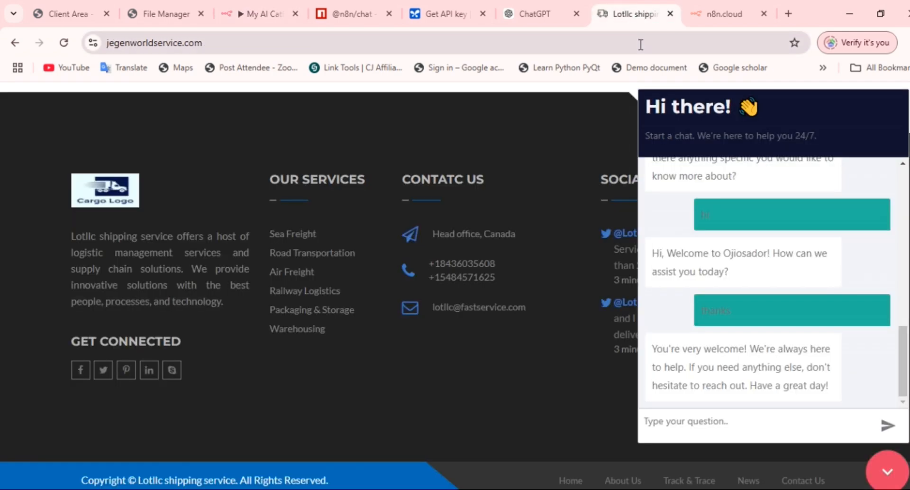
pyautogui.press('F5')
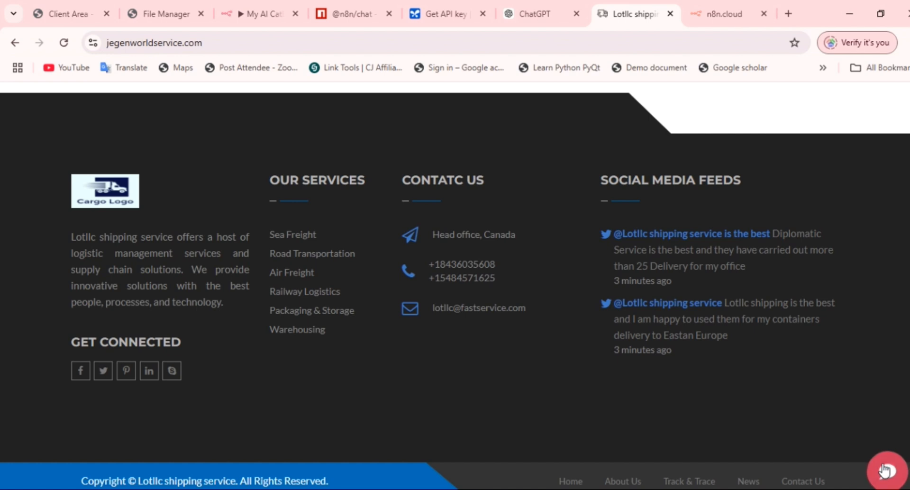
pyautogui.click(884, 470)
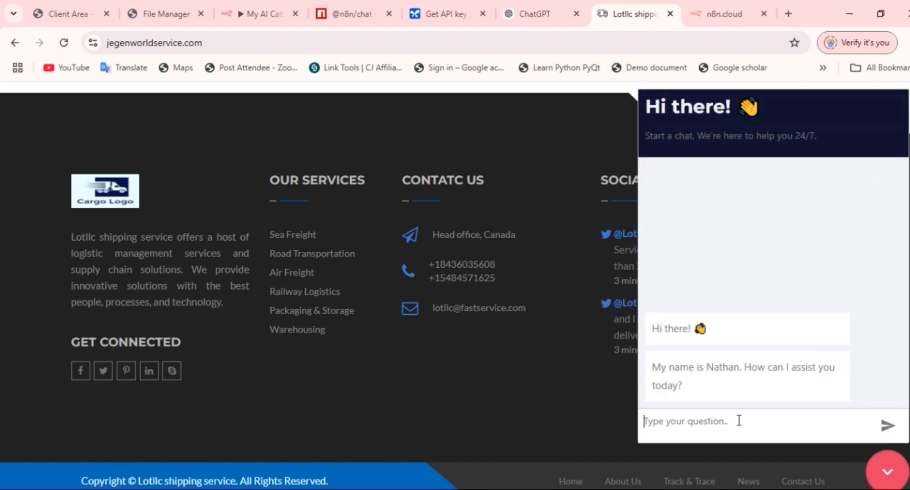
pyautogui.write('tell m')
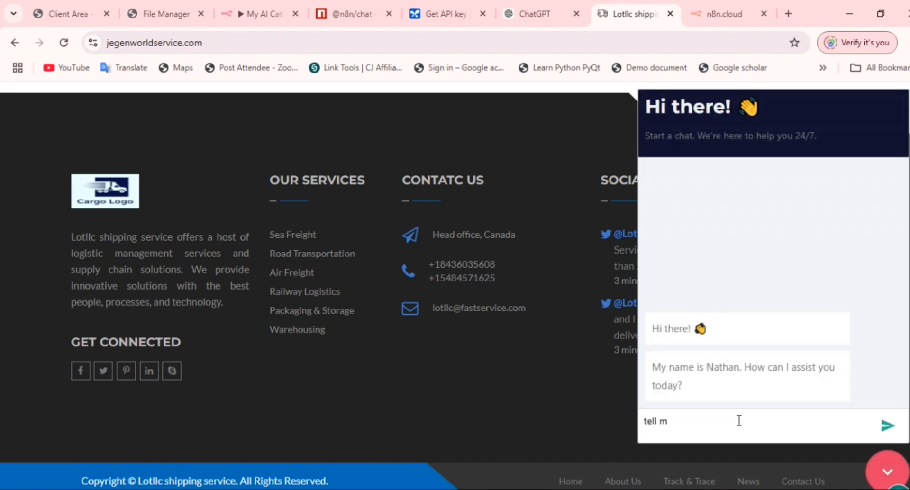
pyautogui.write('ore about ojiosador')
pyautogui.press('Return')
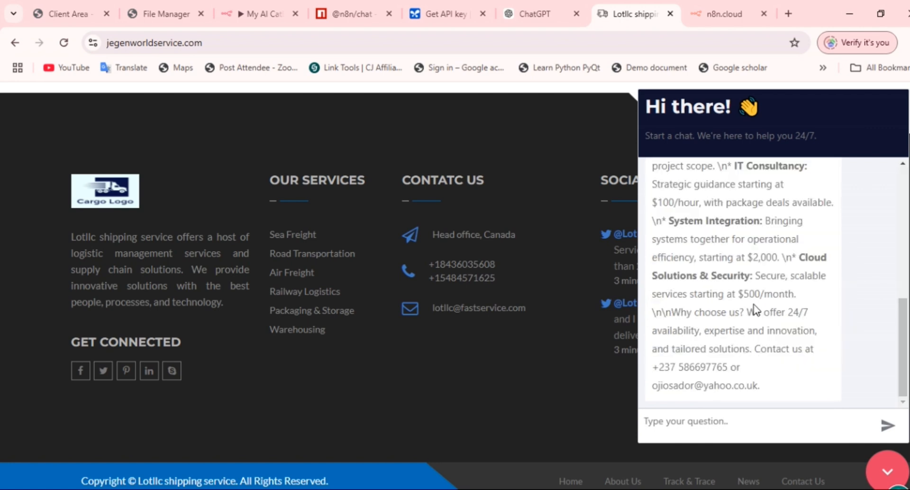
# Read through the chatbot's reply, answer it with "thnaks" and close the chat widget.
pyautogui.scroll(4, 754, 311)
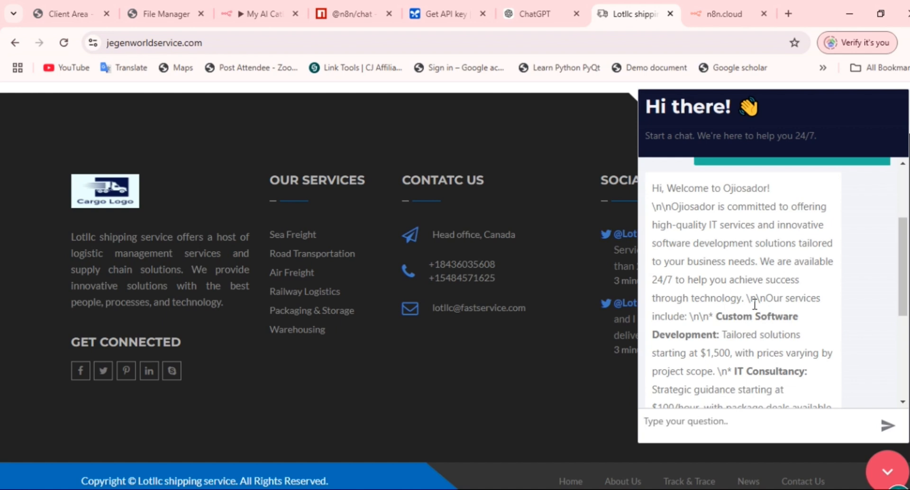
pyautogui.scroll(-3, 754, 303)
pyautogui.write('thnaks')
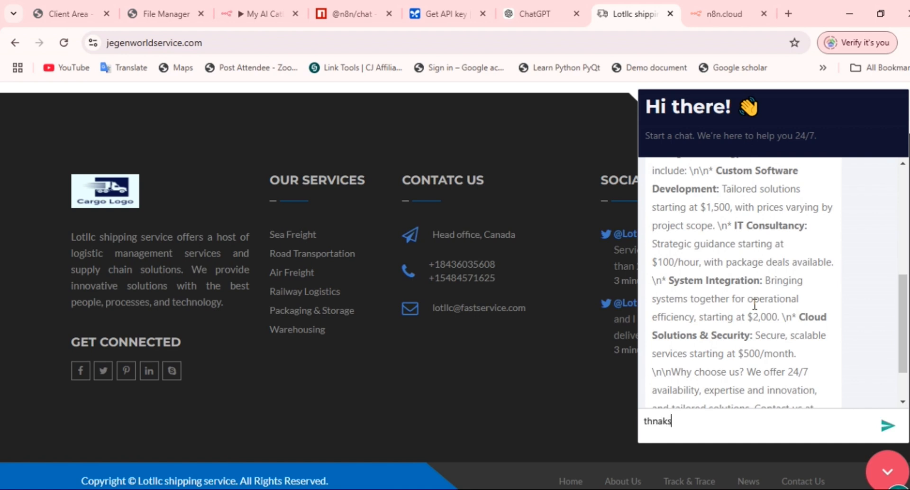
pyautogui.press('Return')
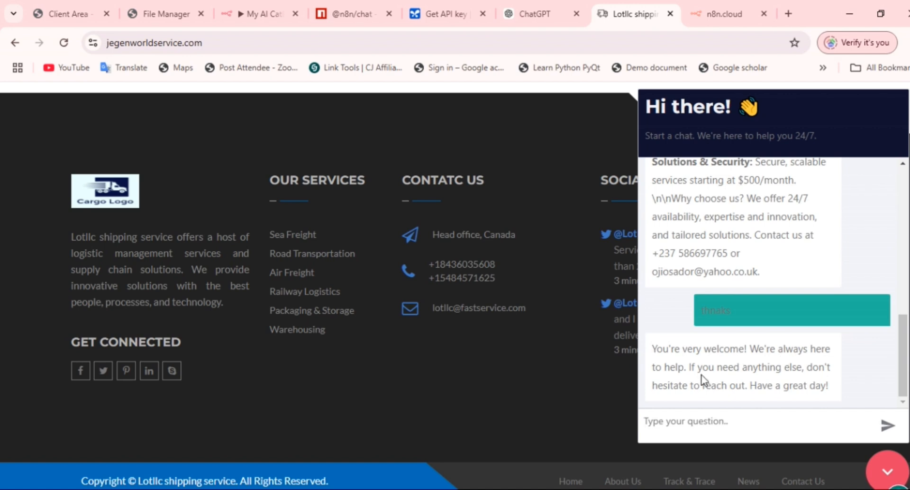
pyautogui.press('XF86MonBrightnessUp')
pyautogui.click(887, 472)
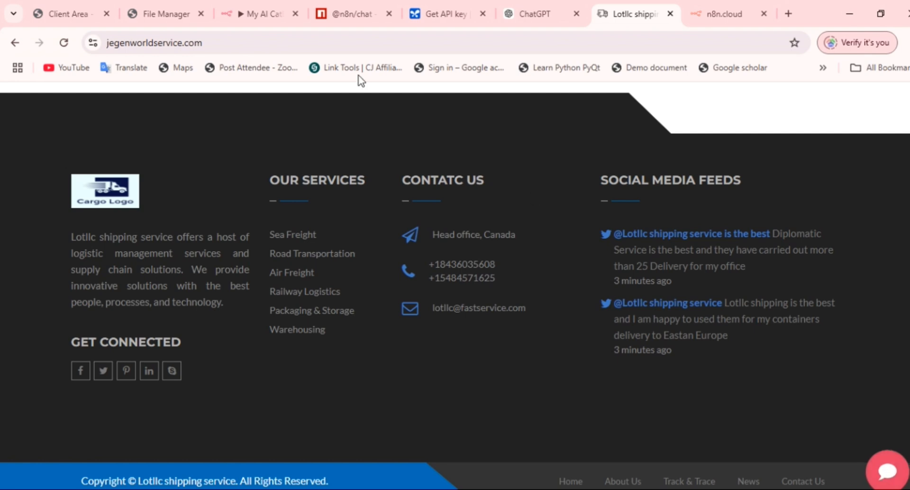
# Switch back to the n8n workflow, add a Chat Trigger as its first node and move it further left on the canvas.
pyautogui.click(260, 2)
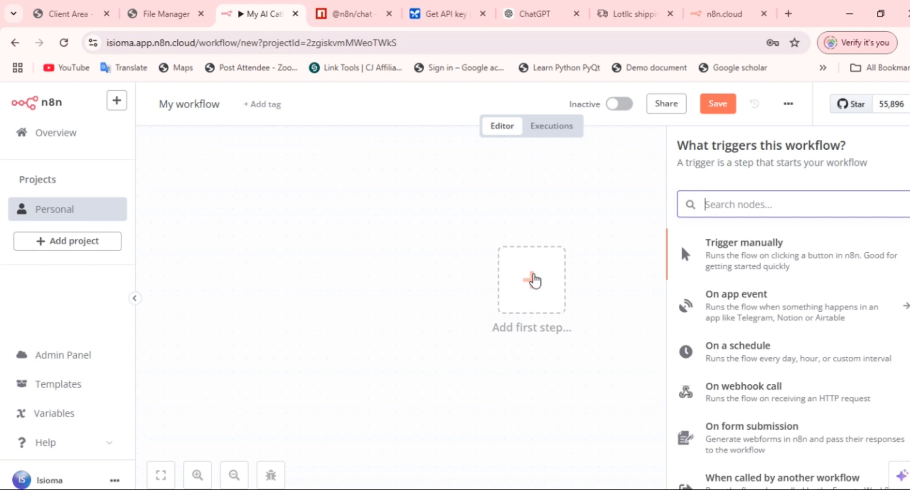
pyautogui.write('cha')
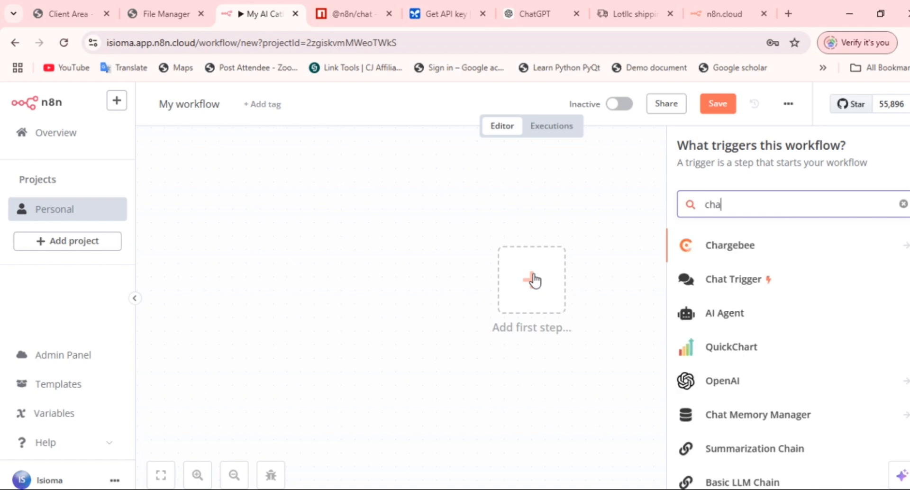
pyautogui.click(725, 287)
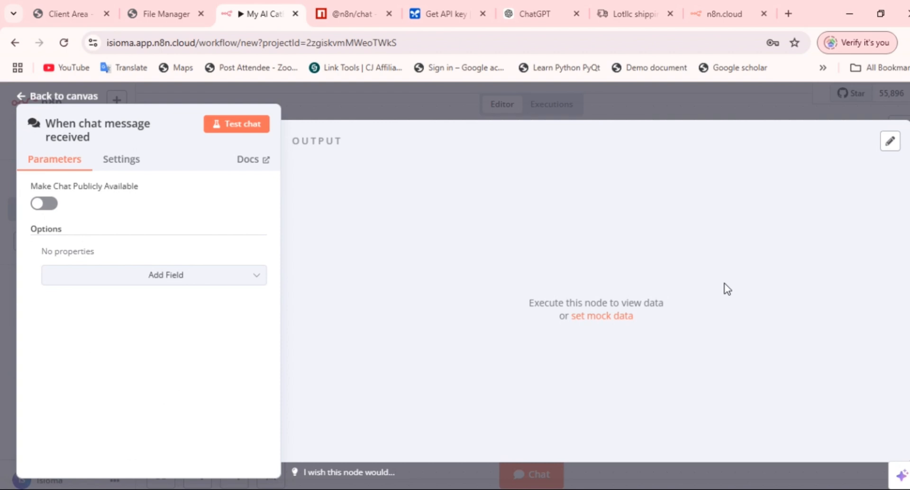
pyautogui.click(33, 97)
pyautogui.moveTo(533, 265); pyautogui.dragTo(302, 238)
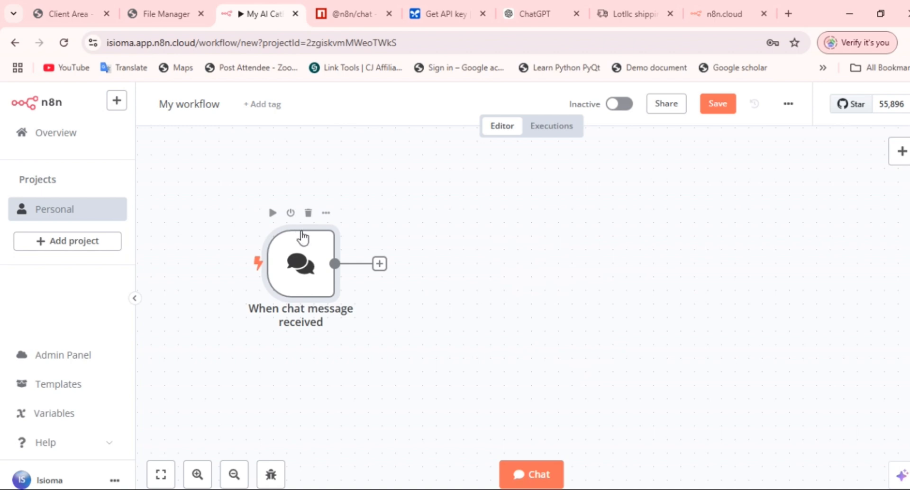
pyautogui.click(379, 264)
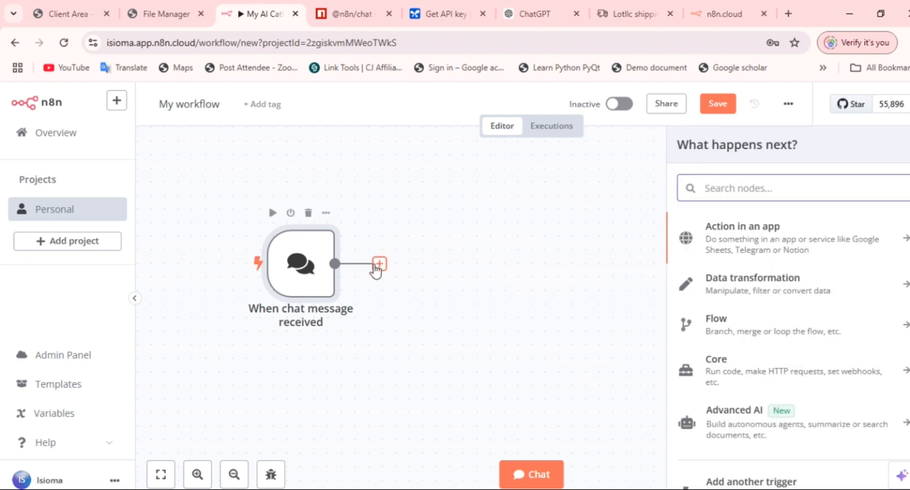
pyautogui.write('ope')
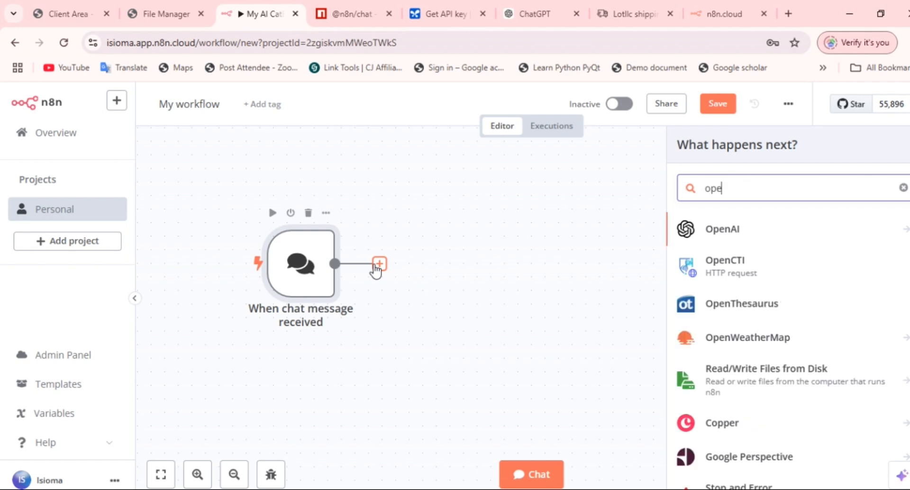
pyautogui.click(722, 235)
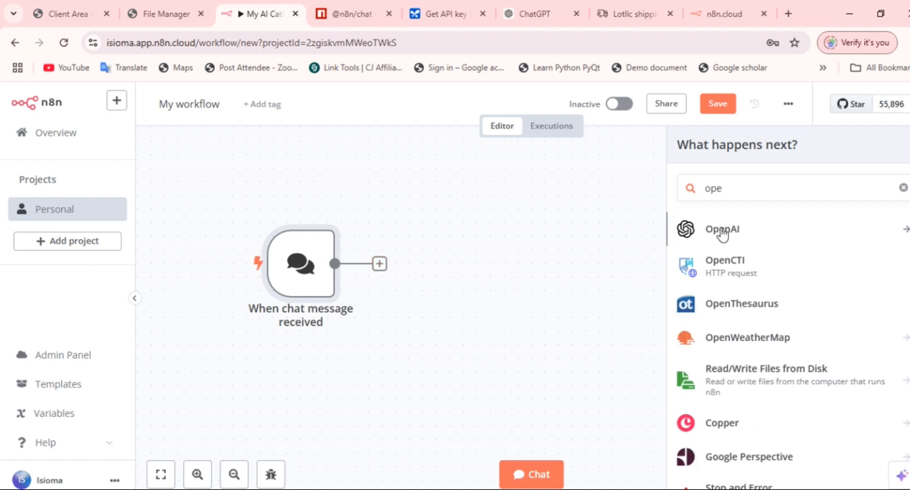
pyautogui.press('Escape')
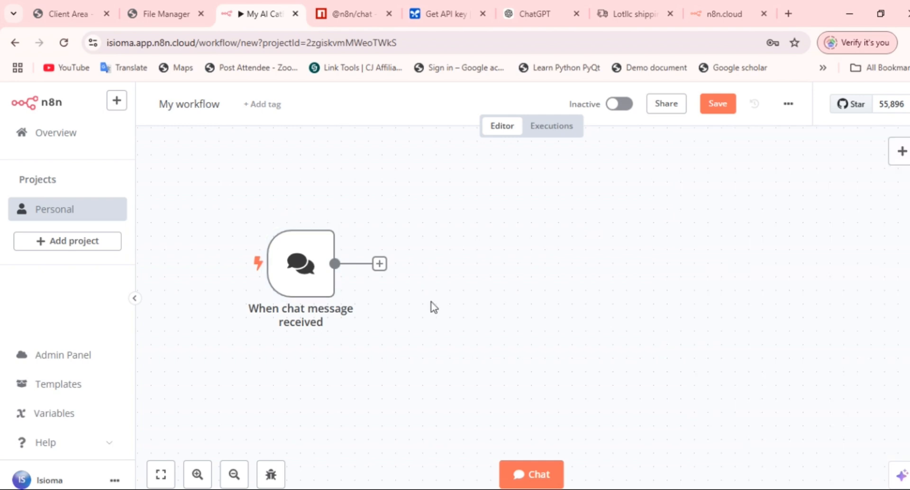
# Add an AI Agent node after the chat trigger and set its agent type to Conversational Agent.
pyautogui.click(379, 264)
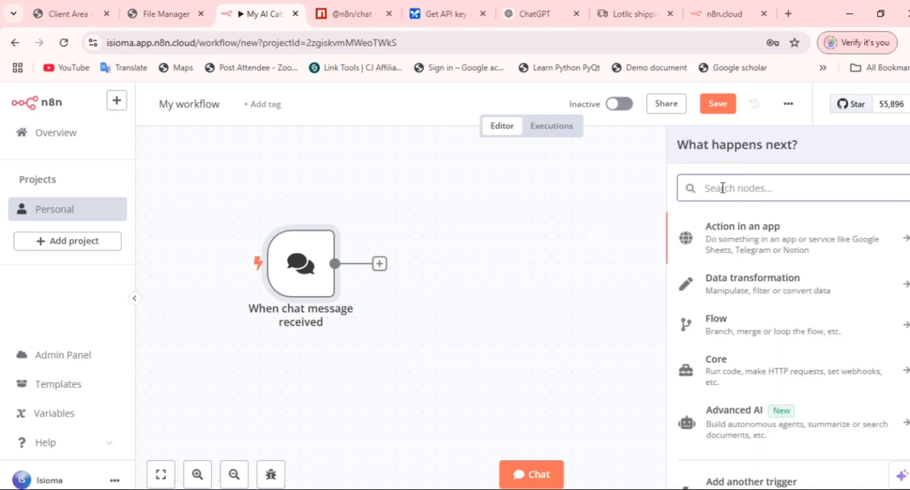
pyautogui.write('ai')
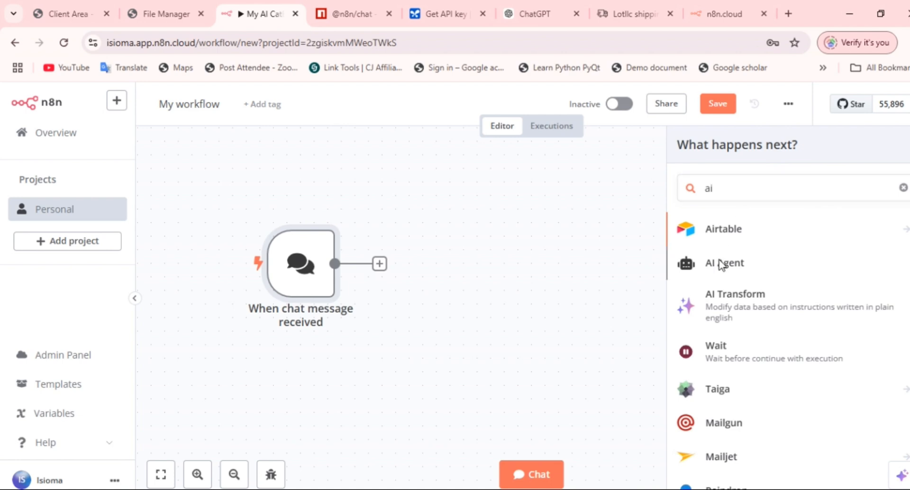
pyautogui.click(720, 263)
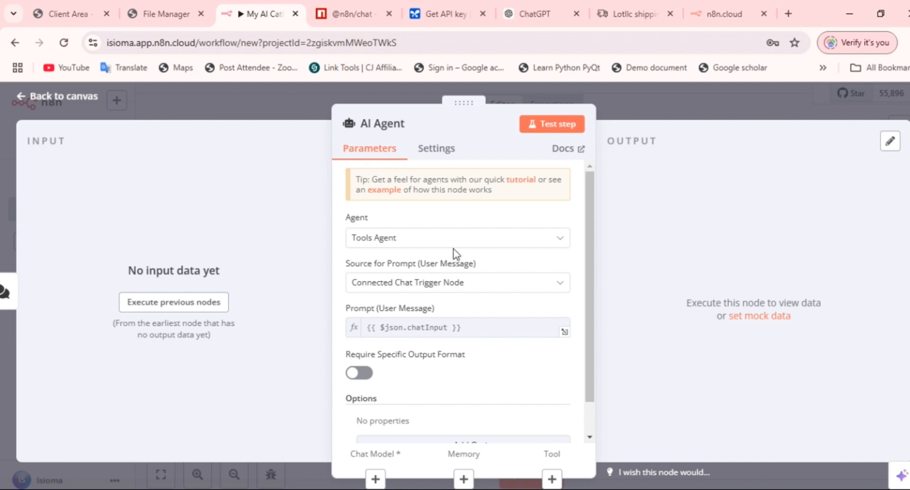
pyautogui.click(464, 239)
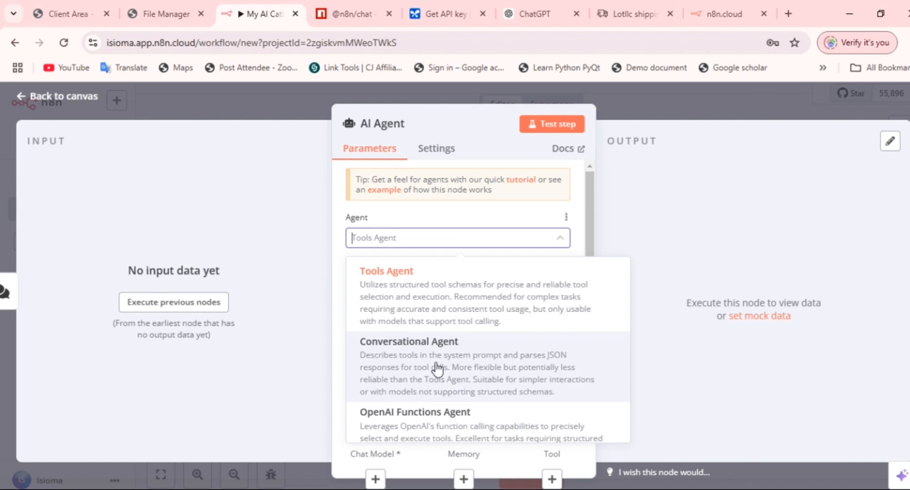
pyautogui.click(436, 368)
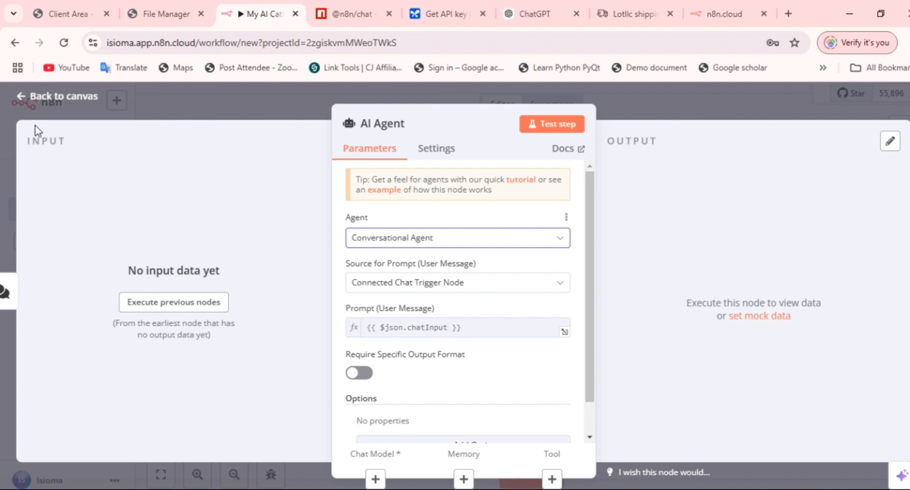
pyautogui.click(56, 100)
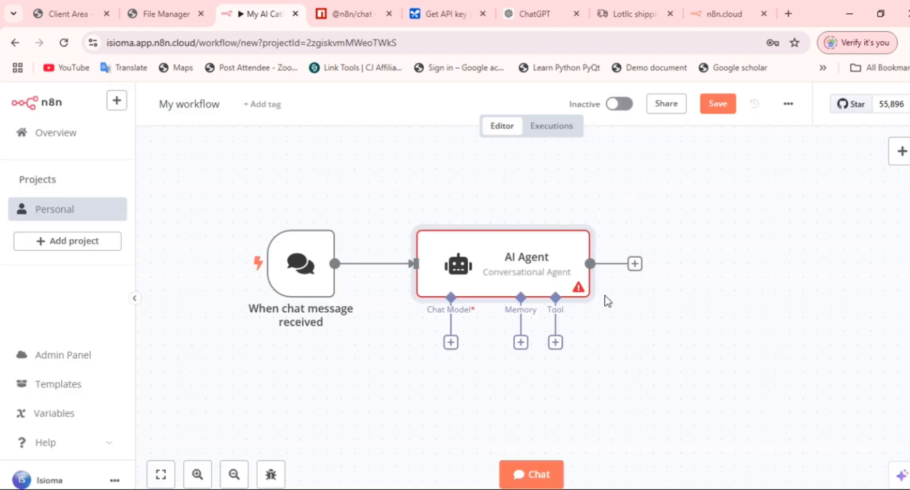
# Look at the API key page in Google AI Studio, and choose Google Gemini Chat Model as the AI Agent's chat model in n8n.
pyautogui.click(451, 343)
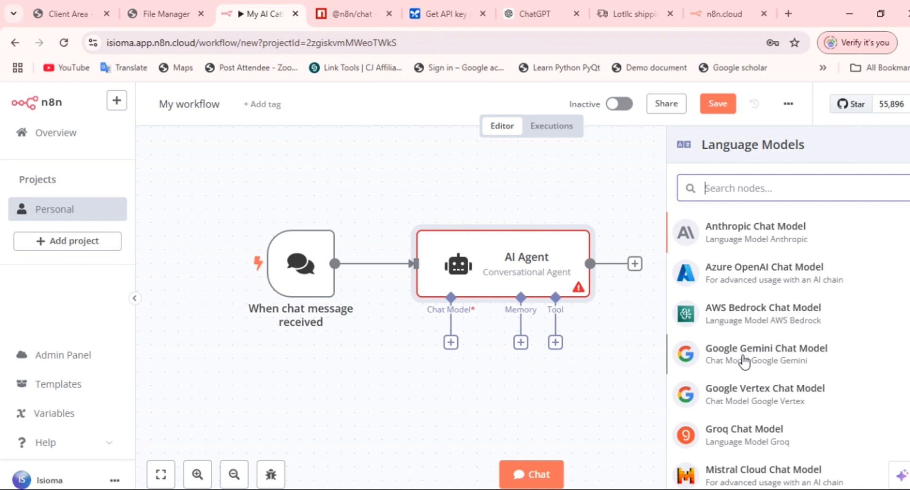
pyautogui.click(449, 7)
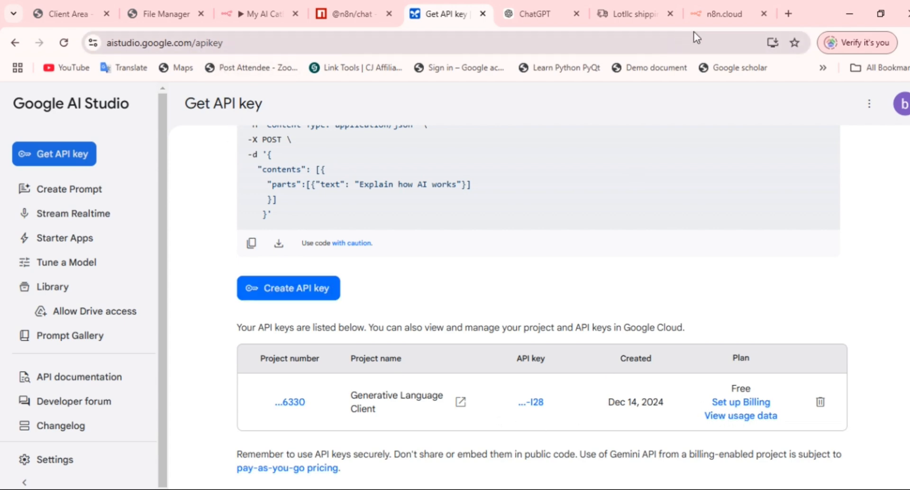
pyautogui.click(269, 4)
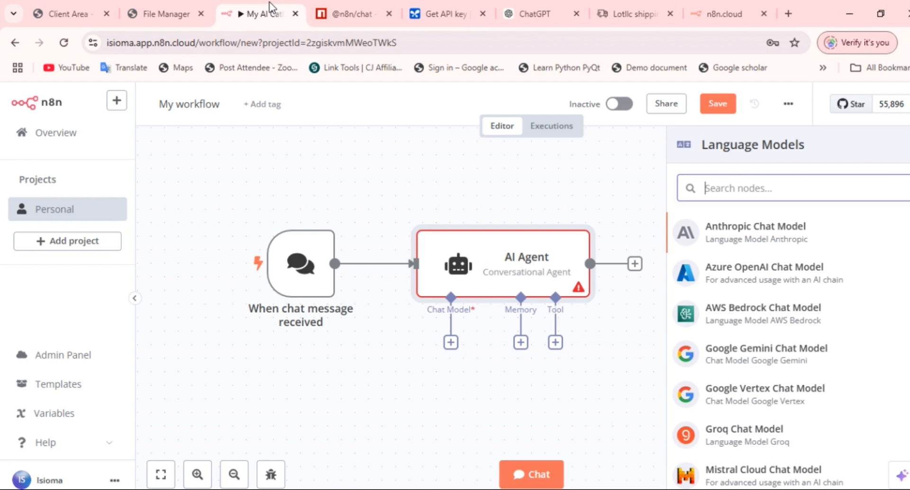
pyautogui.click(744, 353)
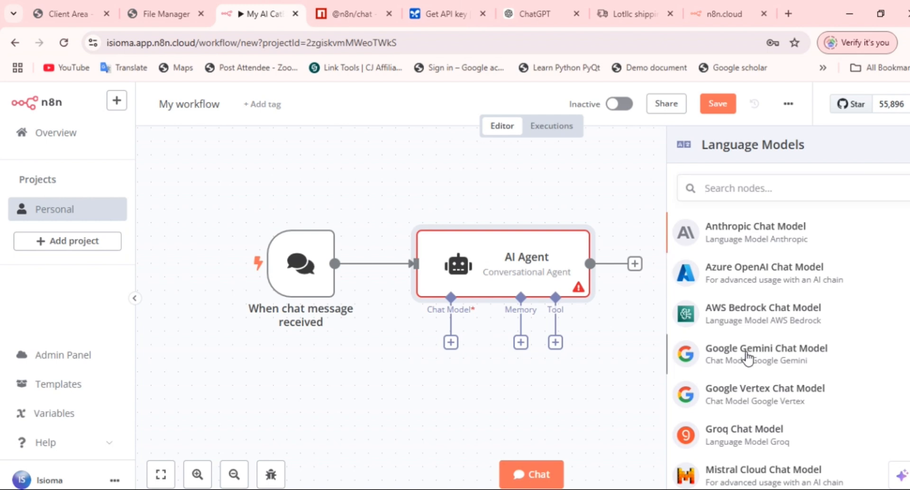
# Attach a Google Gemini Chat Model to the AI Agent using models/gemini-1.0-pro and return to the canvas.
pyautogui.click(745, 354)
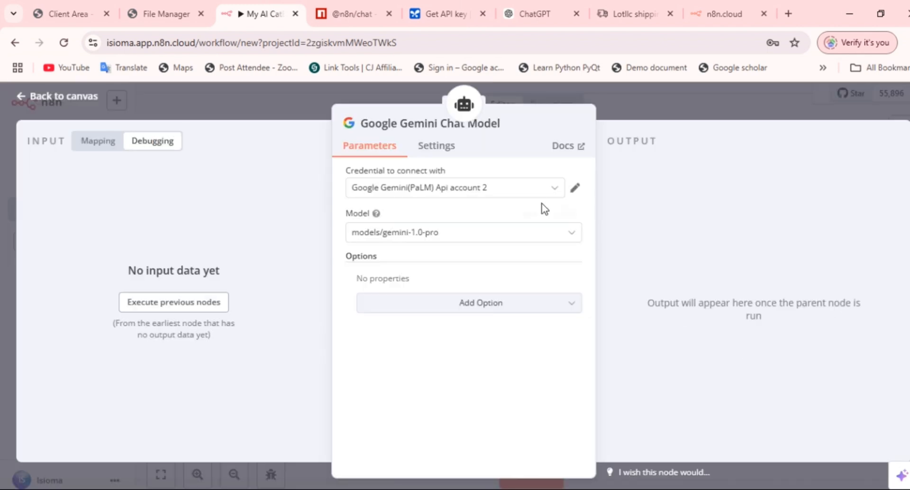
pyautogui.click(463, 237)
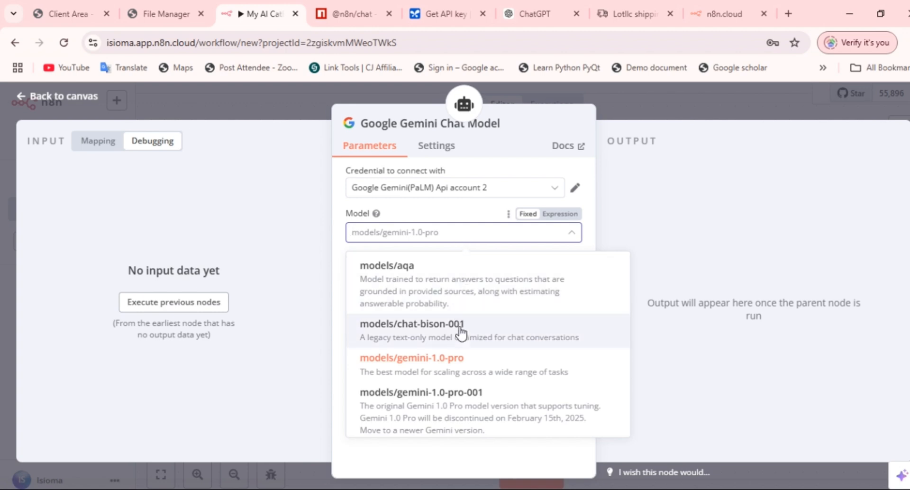
pyautogui.click(454, 365)
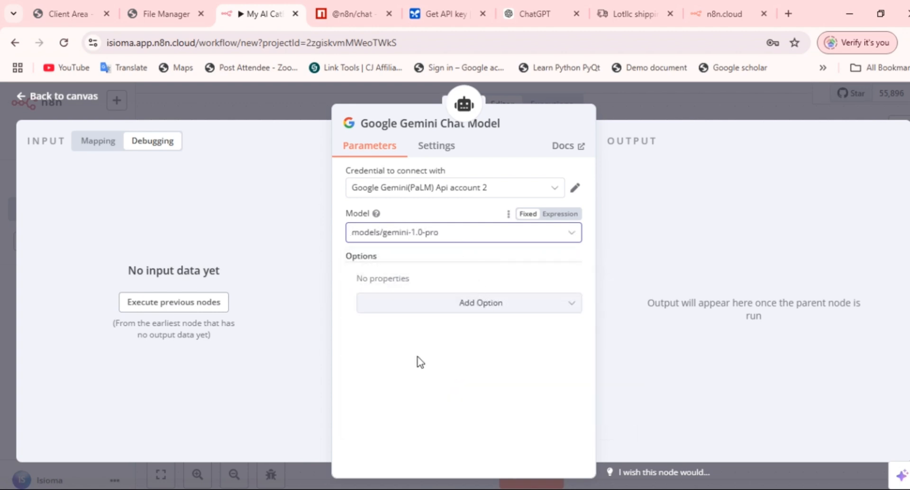
pyautogui.click(75, 101)
# Reopen the Gemini chat model, filter its model list for 2.0, and reselect the Google Gemini(PaLM) Api account 2 credential.
pyautogui.moveTo(457, 404)
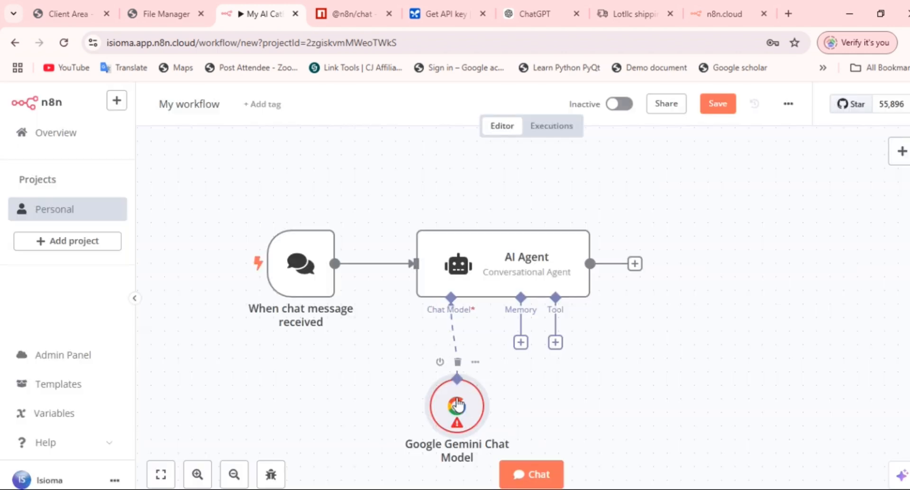
pyautogui.doubleClick(456, 404)
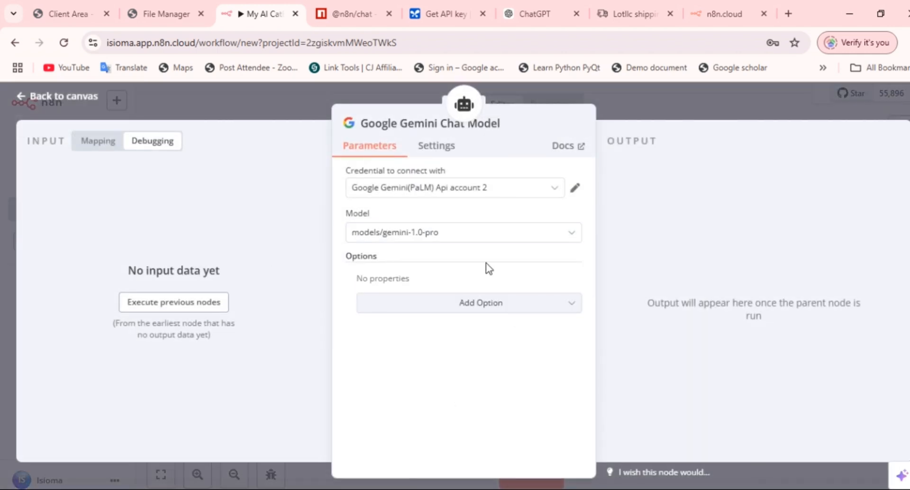
pyautogui.click(477, 239)
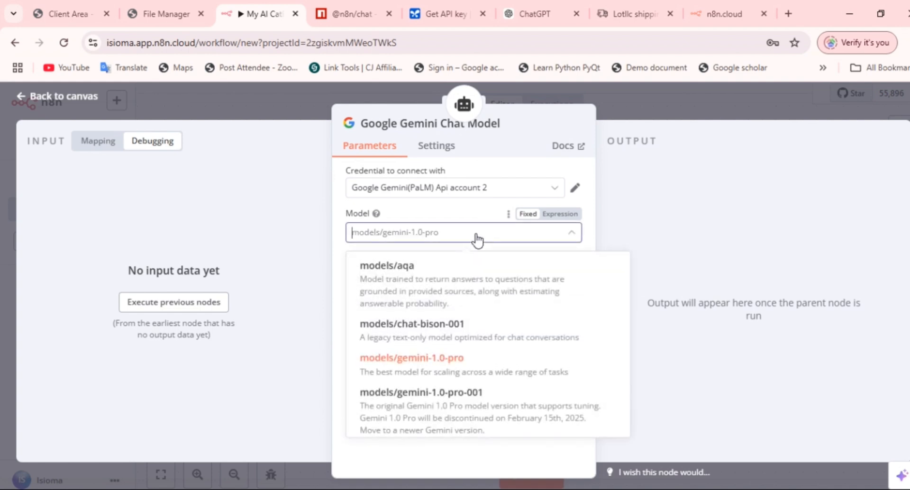
pyautogui.write('2.0')
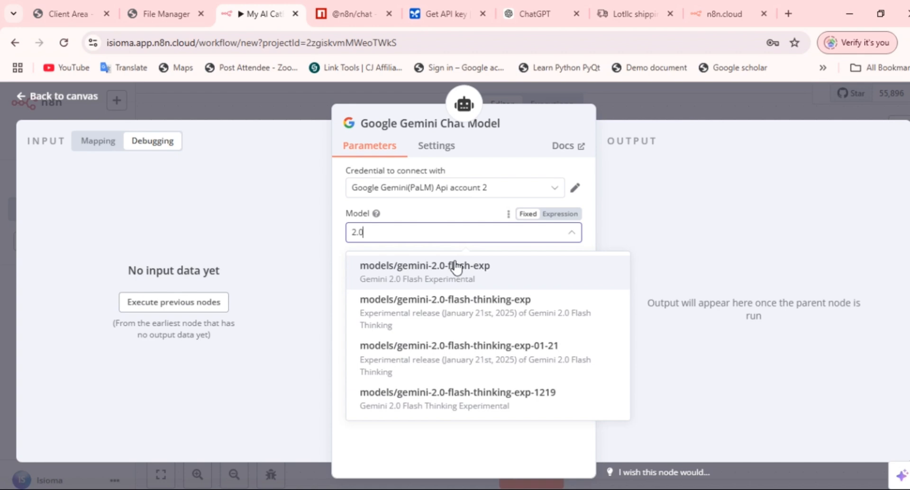
pyautogui.click(455, 187)
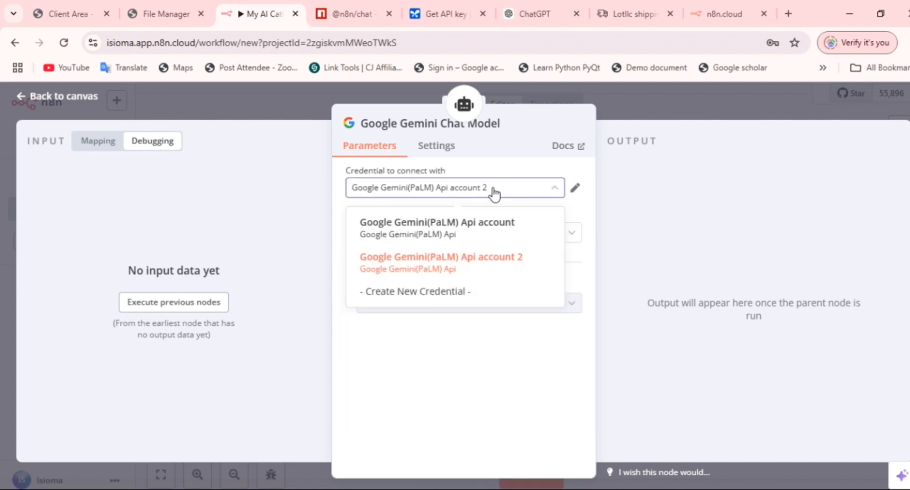
pyautogui.click(471, 262)
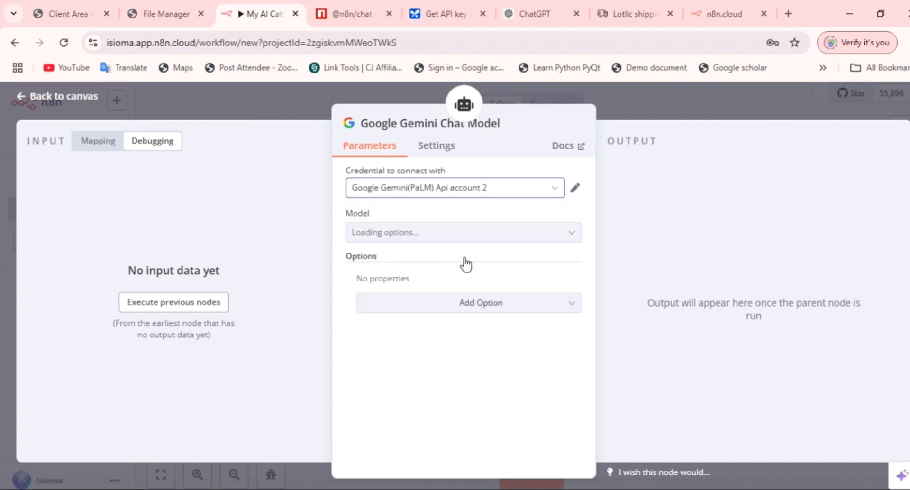
pyautogui.click(29, 95)
# Move the Gemini node up and to the left, and attach Window Buffer Memory to the AI Agent.
pyautogui.moveTo(438, 402); pyautogui.dragTo(355, 377)
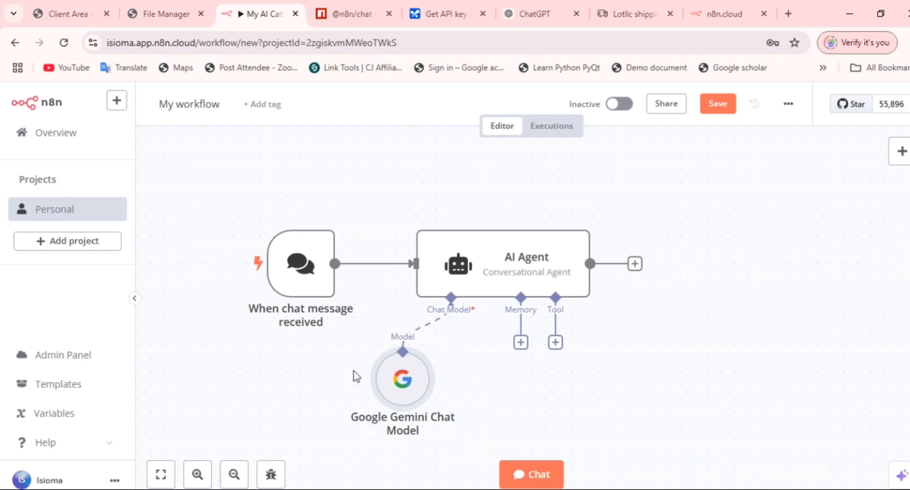
pyautogui.click(520, 342)
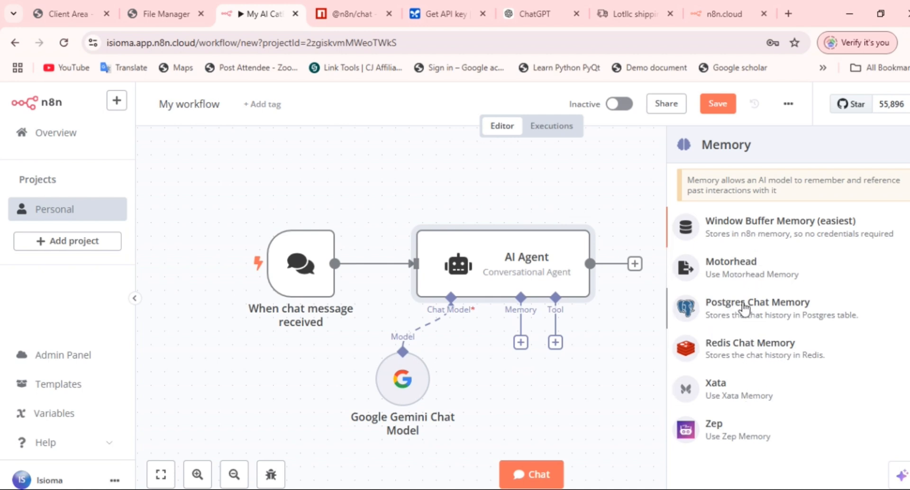
pyautogui.click(758, 229)
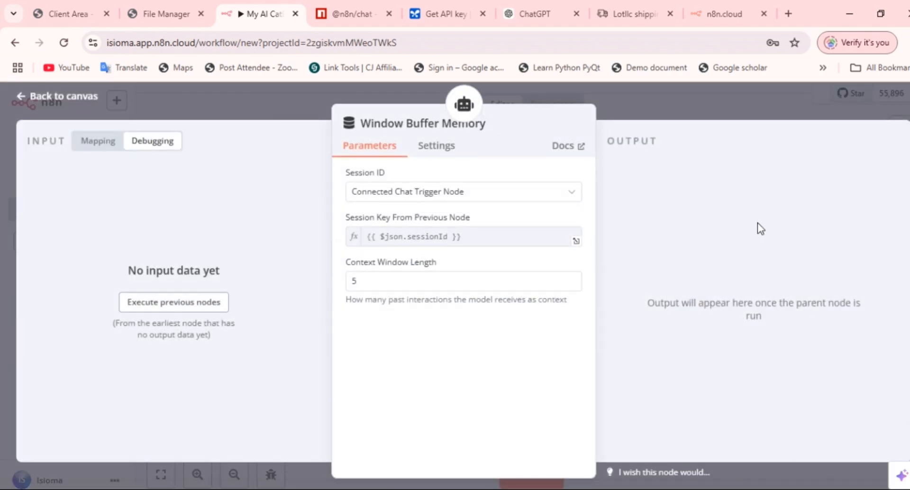
pyautogui.click(59, 97)
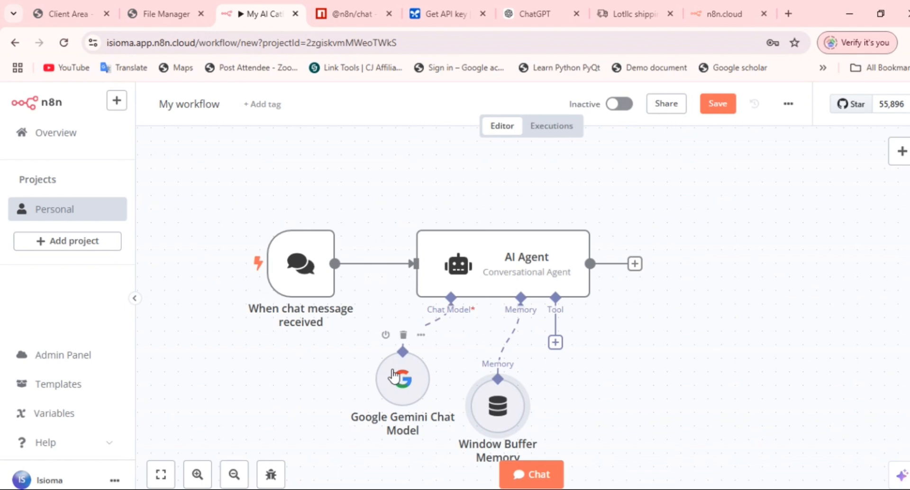
# Select all the workflow nodes and move them together up and to the left on the canvas.
pyautogui.moveTo(226, 179); pyautogui.dragTo(673, 442)
pyautogui.moveTo(392, 237); pyautogui.dragTo(335, 178)
pyautogui.click(605, 268)
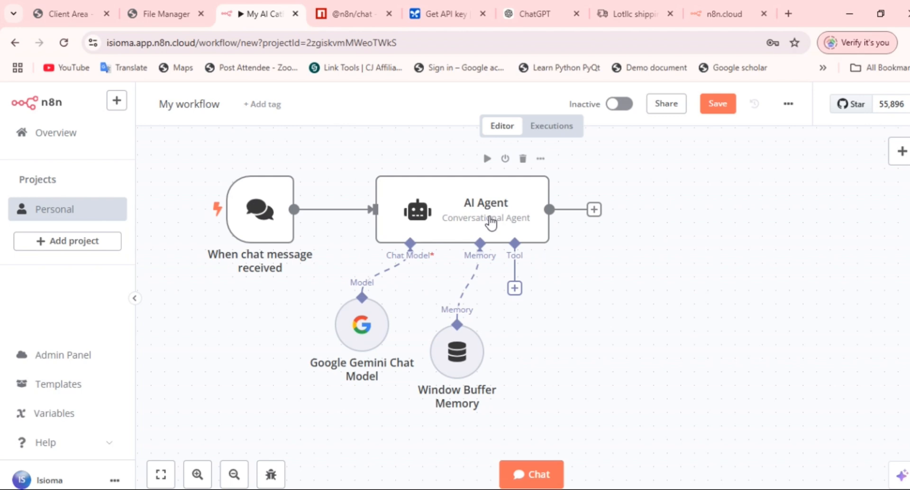
# Test the workflow by sending "hi" in its chat.
pyautogui.scroll(-1, 573, 403)
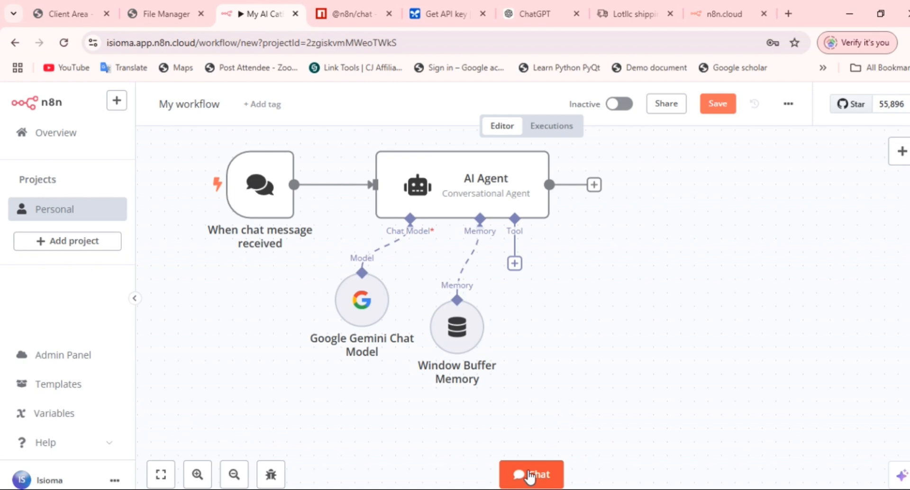
pyautogui.click(529, 475)
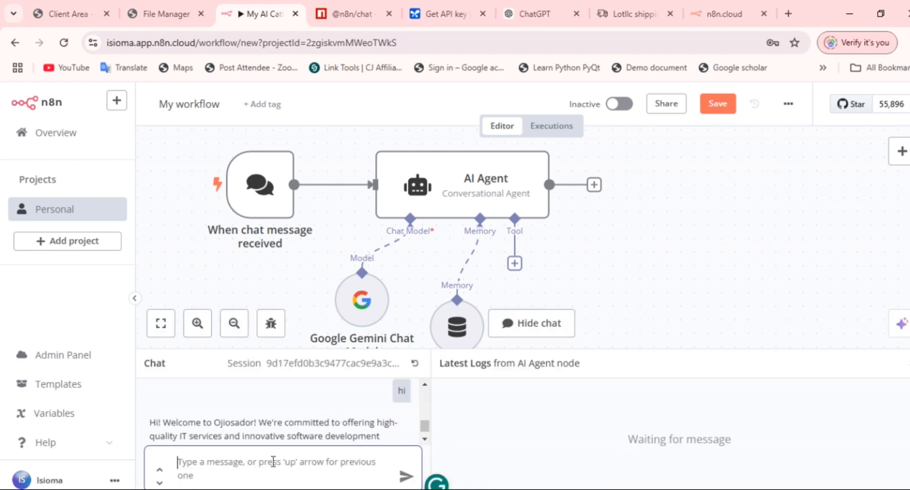
pyautogui.write('hi')
pyautogui.press('Return')
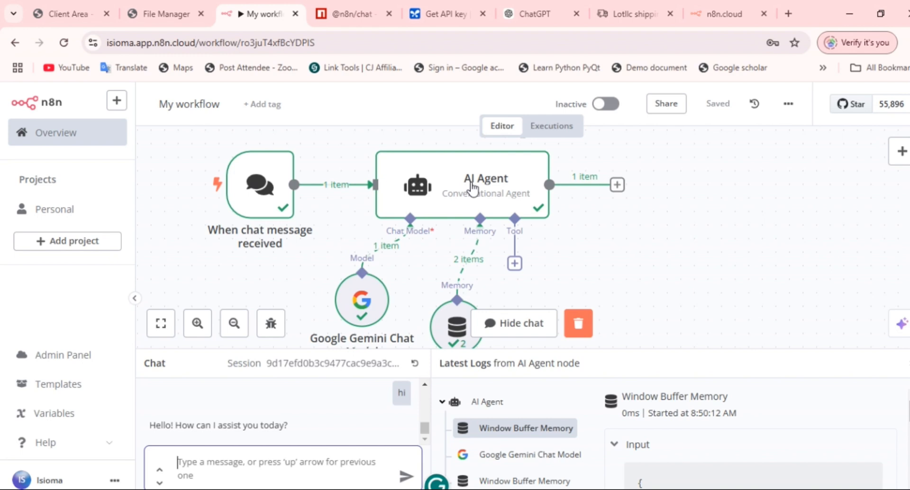
# Set the AI Agent's prompt source to Define below, and open its Text as an expression in the expanded editor.
pyautogui.click(488, 196)
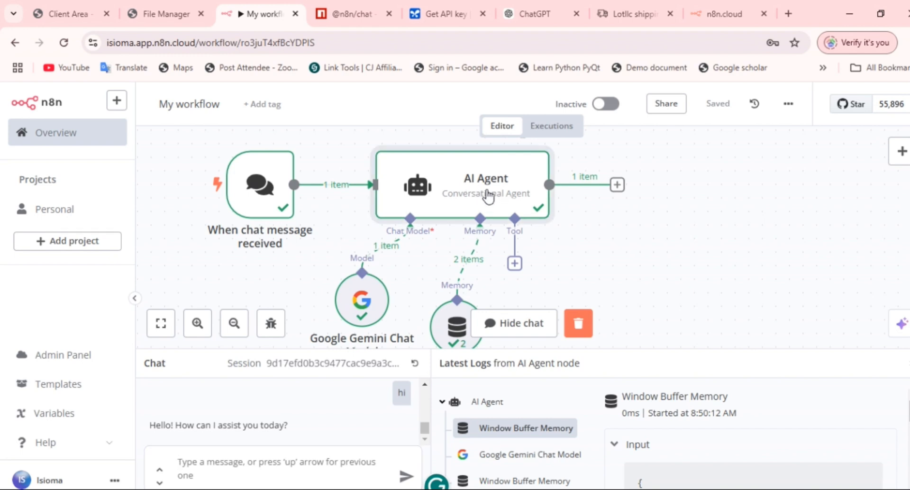
pyautogui.doubleClick(488, 196)
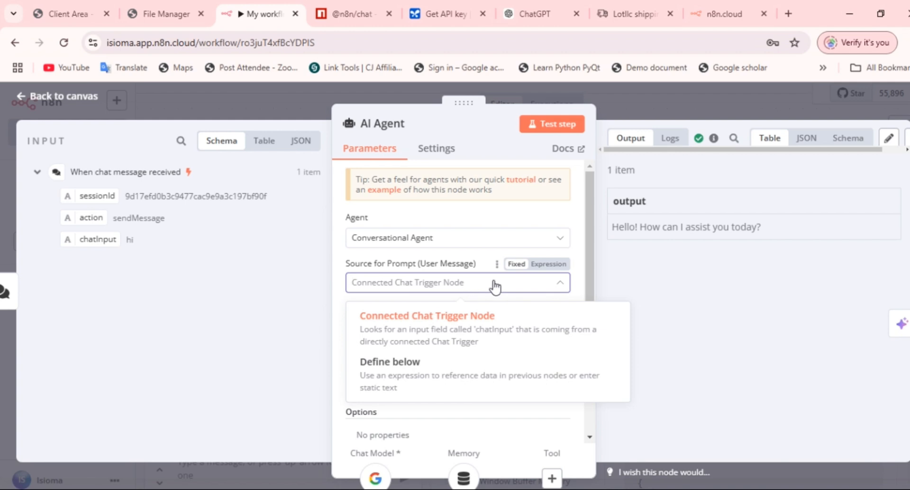
pyautogui.click(417, 374)
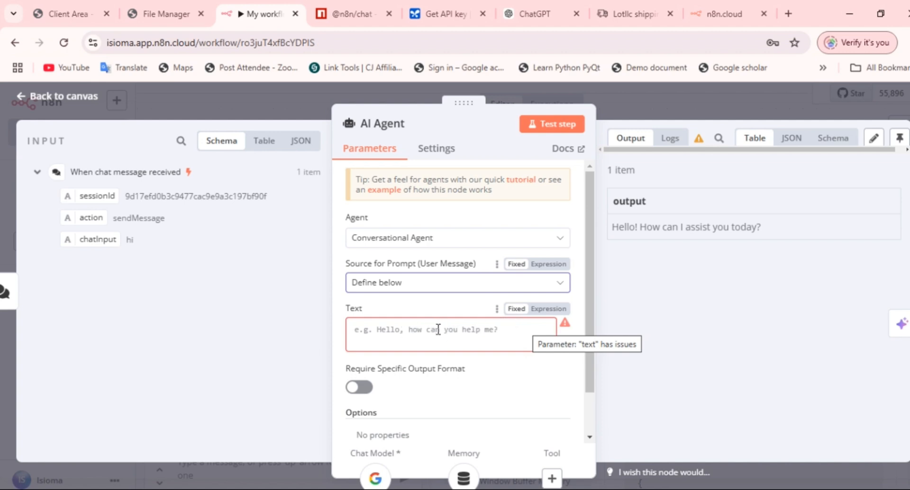
pyautogui.click(543, 313)
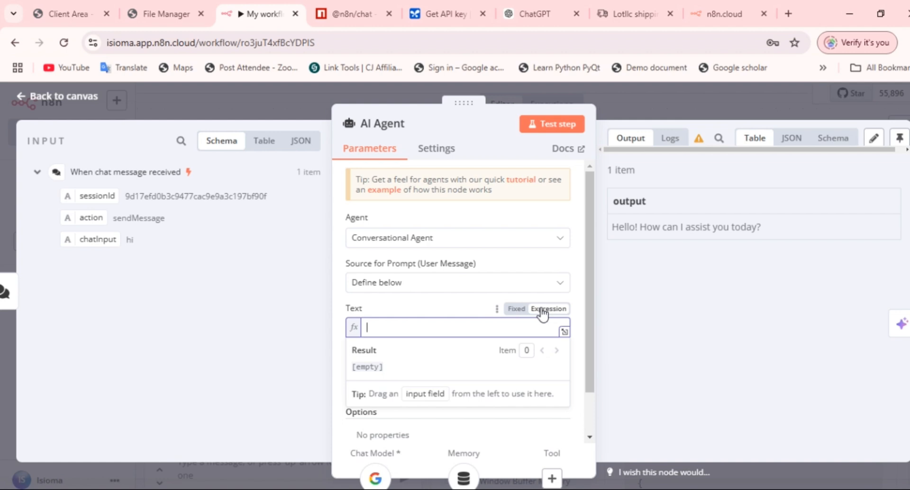
pyautogui.click(563, 333)
# Switch to ChatGPT and copy the Ojiosador company text, from the welcome heading through the example reply to "thanks".
pyautogui.click(526, 15)
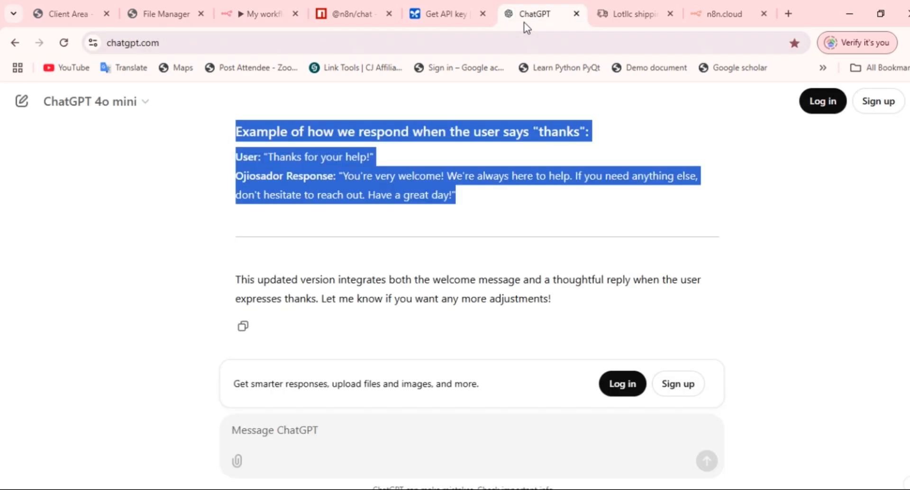
pyautogui.scroll(15, 442, 139)
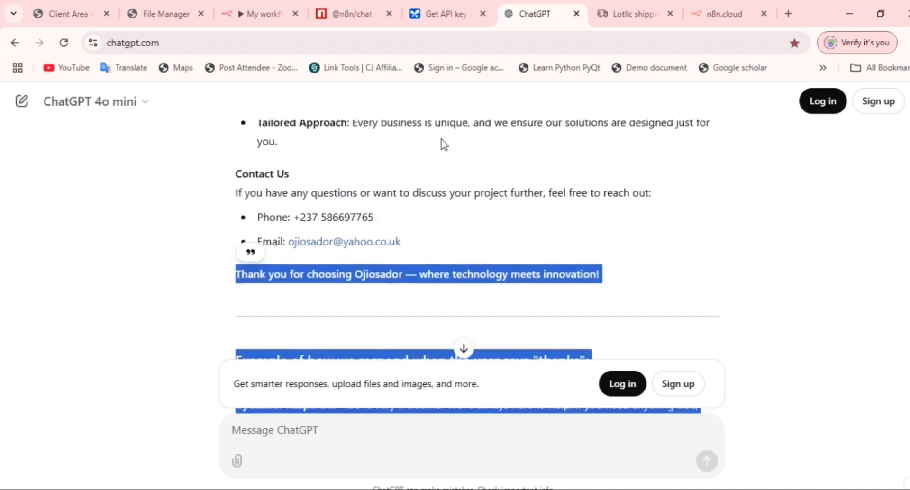
pyautogui.scroll(2, 442, 142)
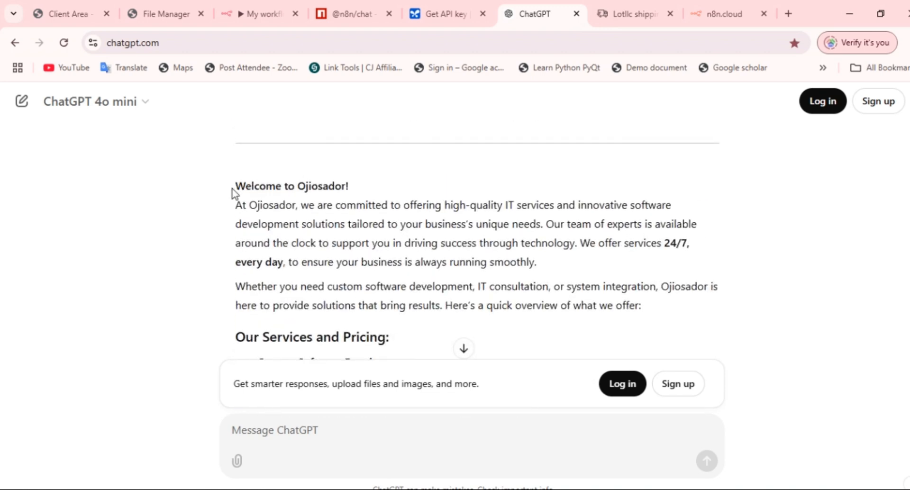
pyautogui.moveTo(232, 192); pyautogui.dragTo(311, 306)
pyautogui.scroll(-3, 313, 239)
pyautogui.scroll(-3, 312, 233)
pyautogui.scroll(-5, 313, 235)
pyautogui.scroll(1, 312, 237)
pyautogui.scroll(3, 312, 233)
pyautogui.scroll(-7, 313, 235)
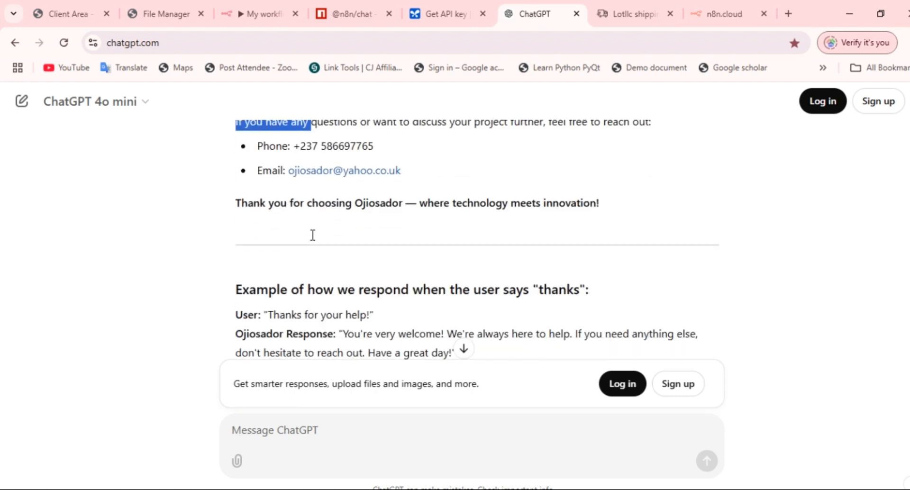
pyautogui.scroll(-1, 313, 235)
pyautogui.moveTo(313, 236); pyautogui.dragTo(311, 235)
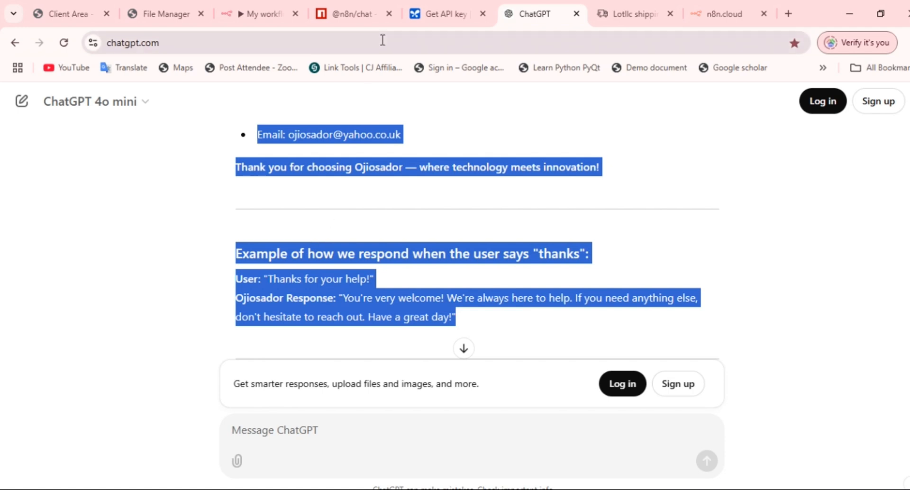
# Return to n8n and paste the copied Ojiosador text into the AI Agent's prompt expression.
pyautogui.click(260, 3)
pyautogui.click(340, 206)
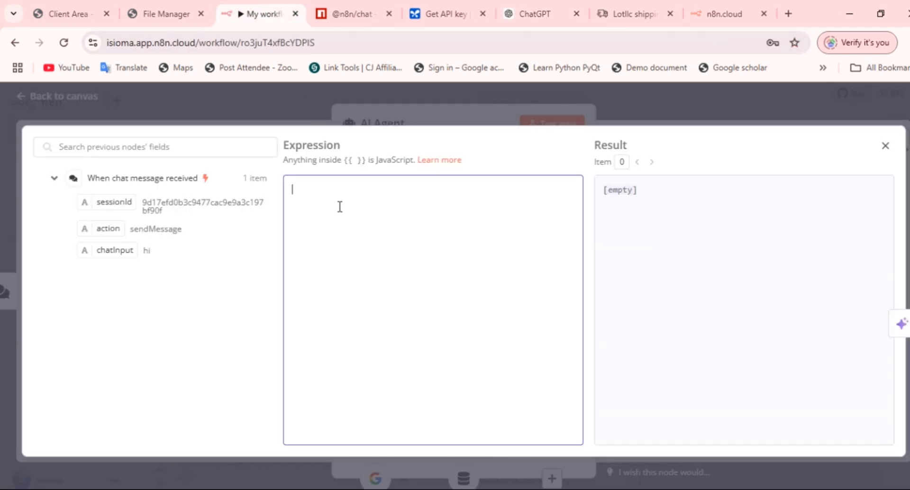
pyautogui.hotkey('ctrl', 'v')
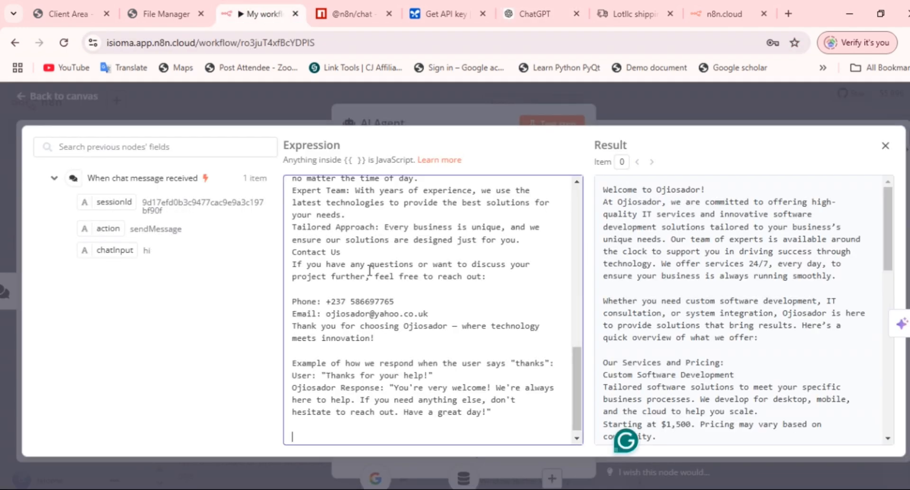
pyautogui.scroll(1, 369, 270)
pyautogui.scroll(-1, 370, 270)
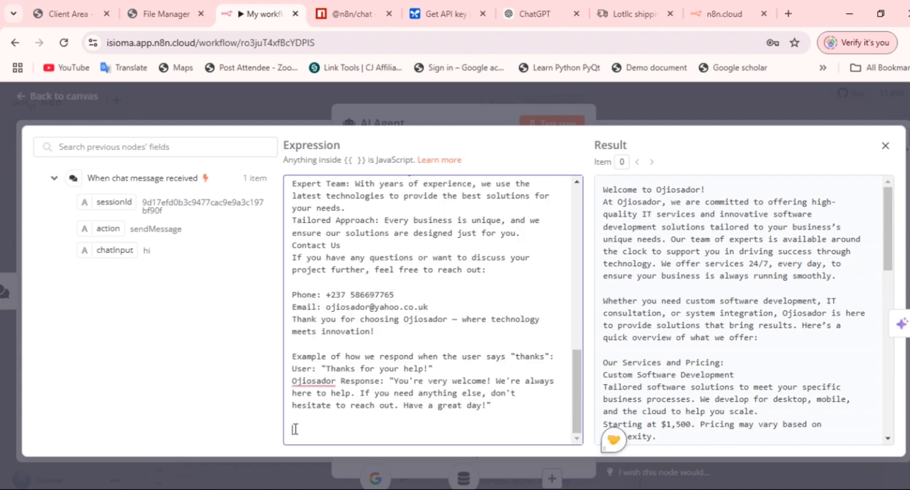
# Append "User Prompt:" followed by the chatInput field {{ $json.chatInput }} to the prompt text, and return to the canvas.
pyautogui.write('User ')
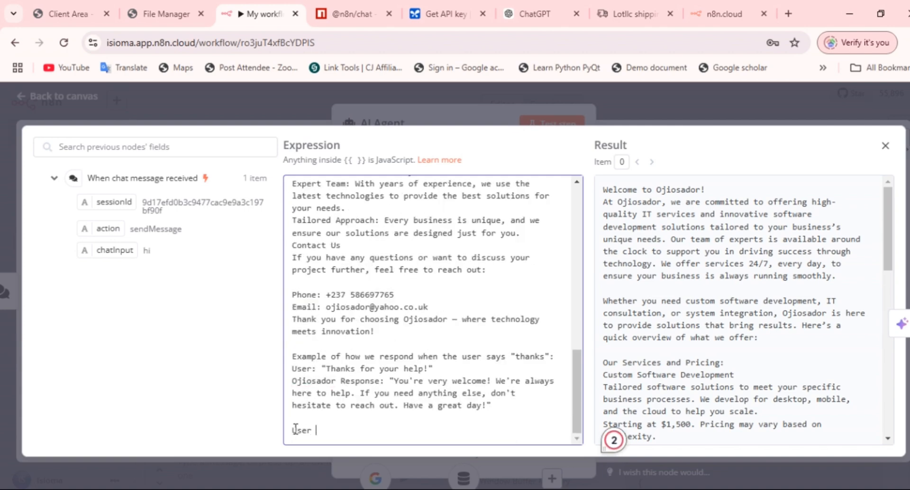
pyautogui.write('Prompt:')
pyautogui.moveTo(110, 254); pyautogui.dragTo(374, 432)
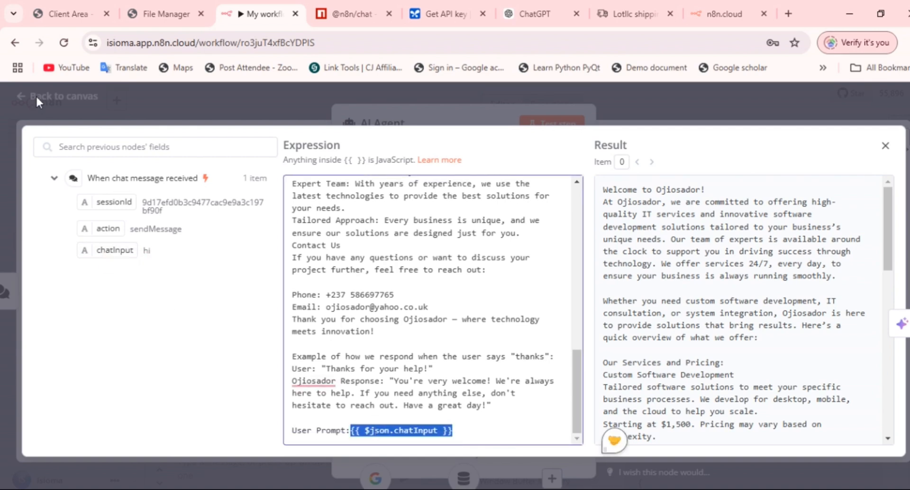
pyautogui.click(884, 147)
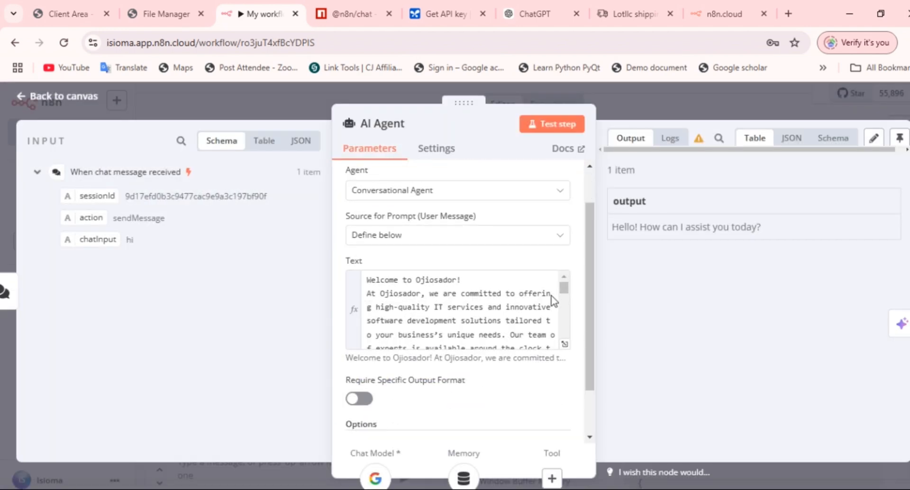
pyautogui.scroll(-2, 462, 249)
pyautogui.scroll(2, 462, 250)
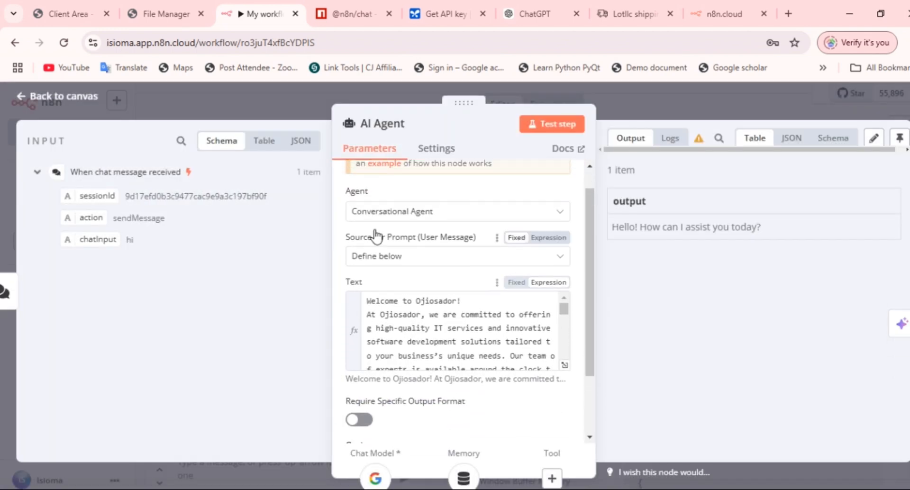
pyautogui.click(62, 99)
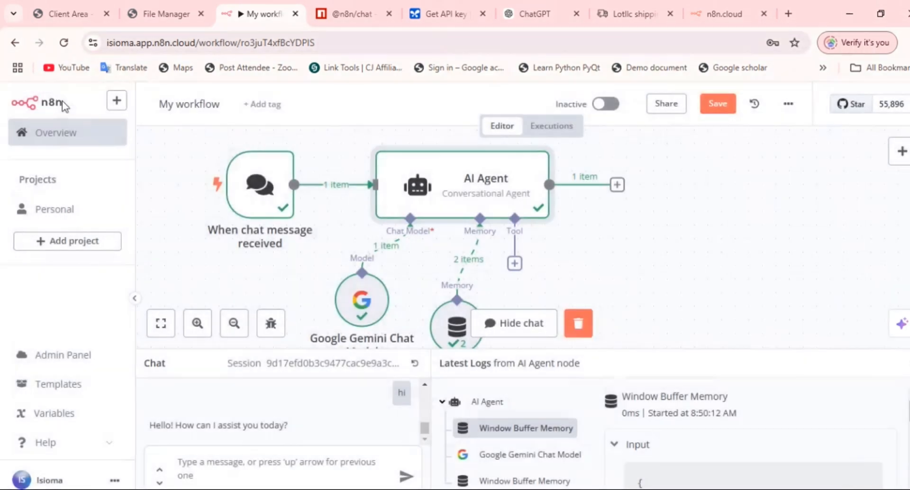
pyautogui.scroll(-1, 620, 278)
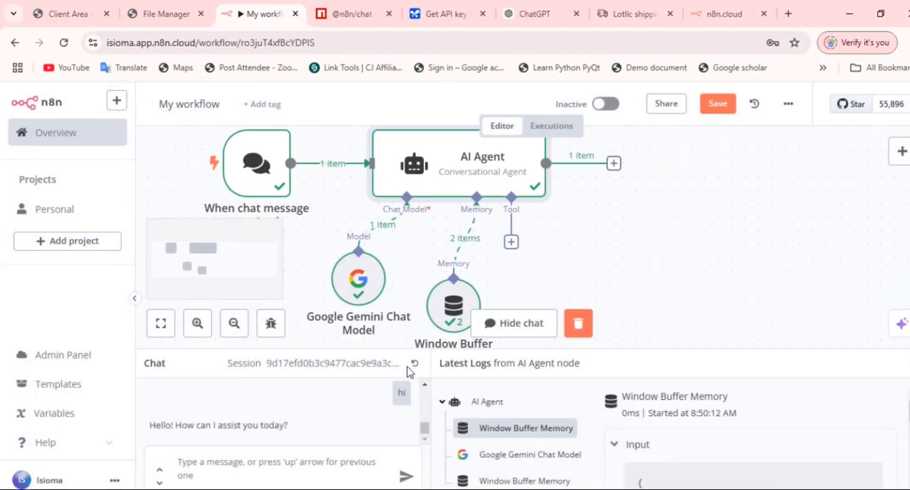
# Send the test chat message "tell about Ojiosador" to the workflow and read through the agent's reply.
pyautogui.click(264, 457)
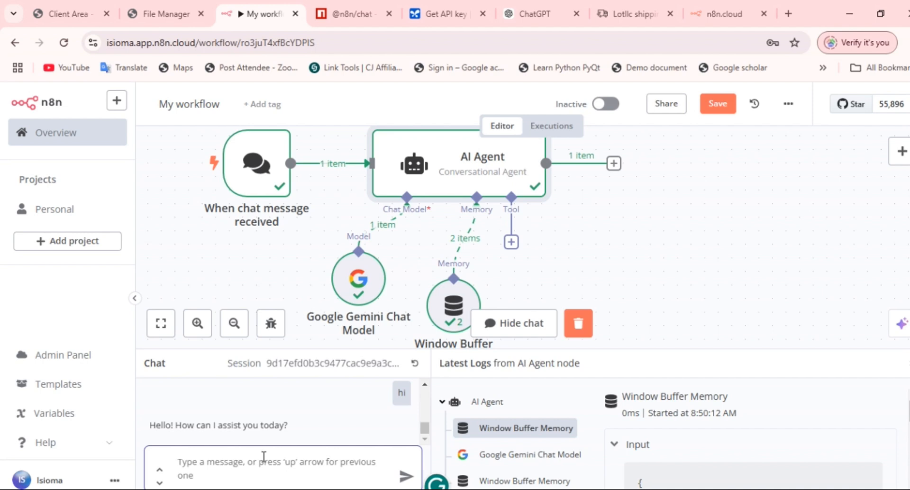
pyautogui.write('te')
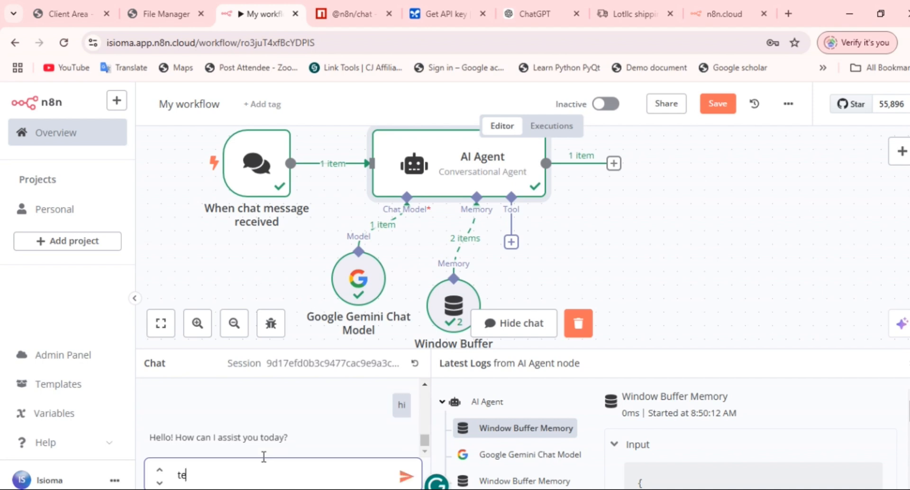
pyautogui.write('ll about Ojiosador')
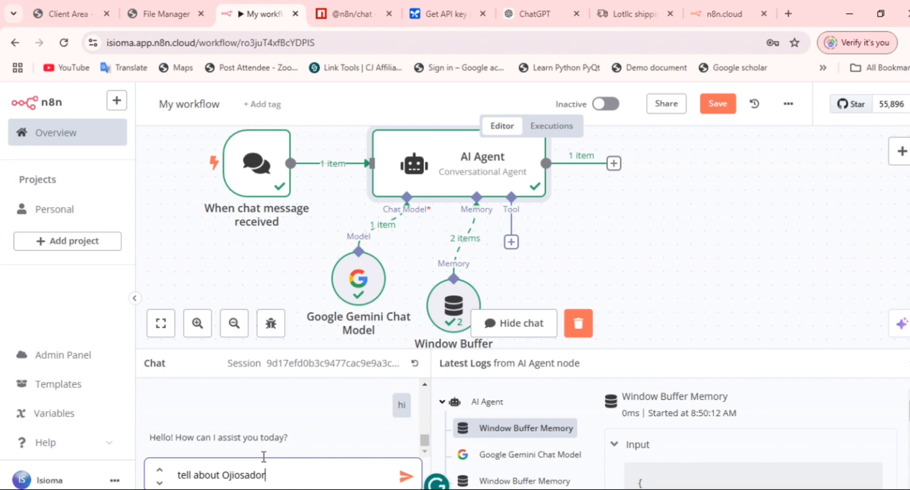
pyautogui.press('Return')
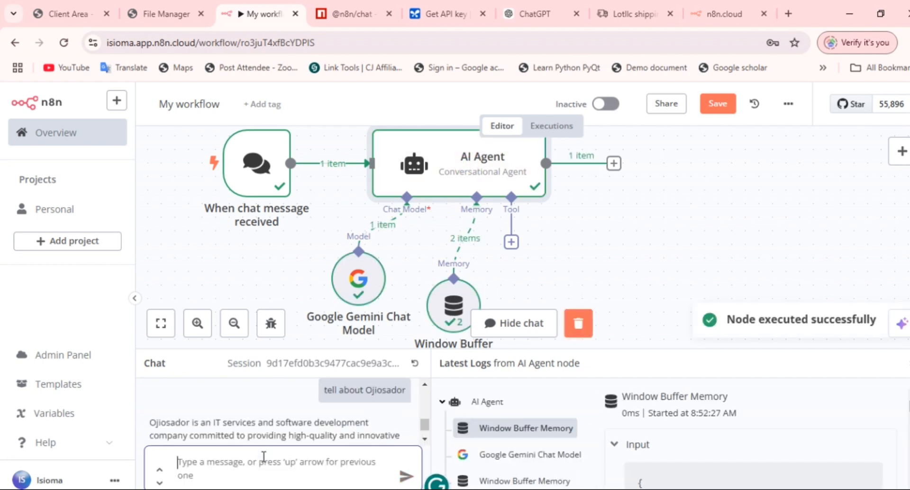
pyautogui.click(424, 440)
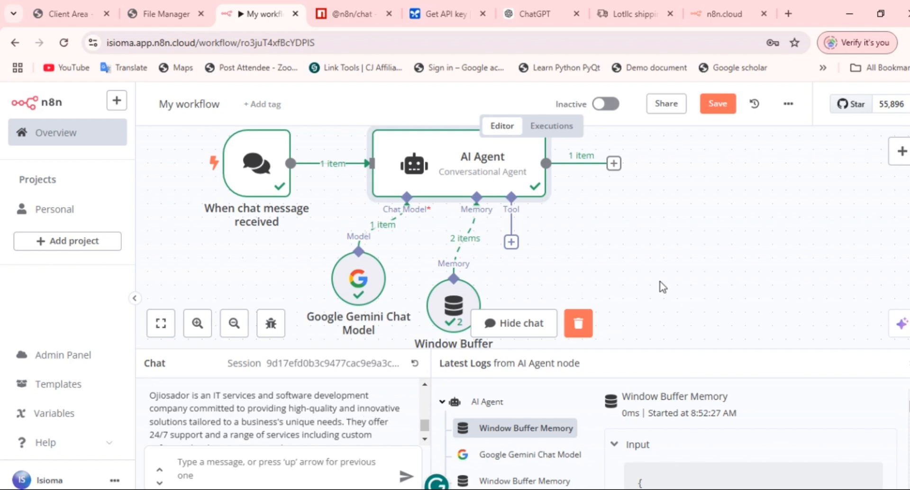
pyautogui.scroll(2, 663, 287)
pyautogui.scroll(-1, 662, 287)
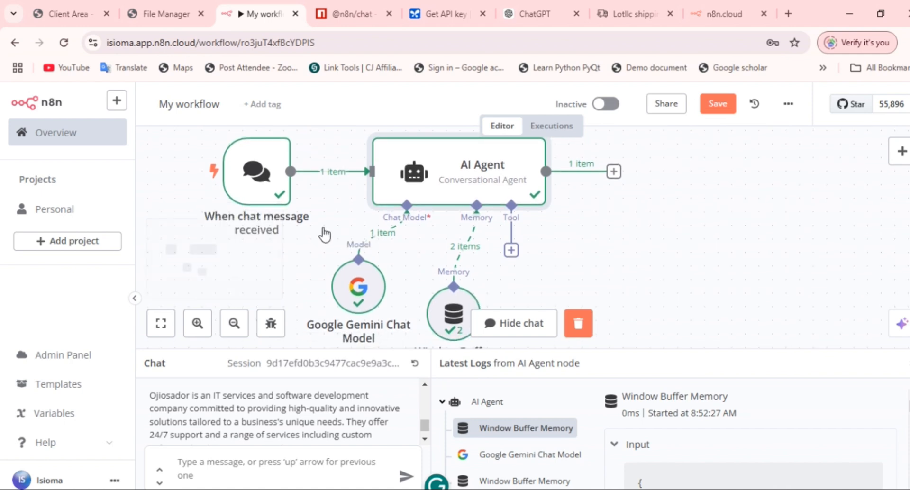
# Make the chat message trigger publicly available, keep its mode as Hosted Chat, and copy the Chat URL.
pyautogui.doubleClick(261, 177)
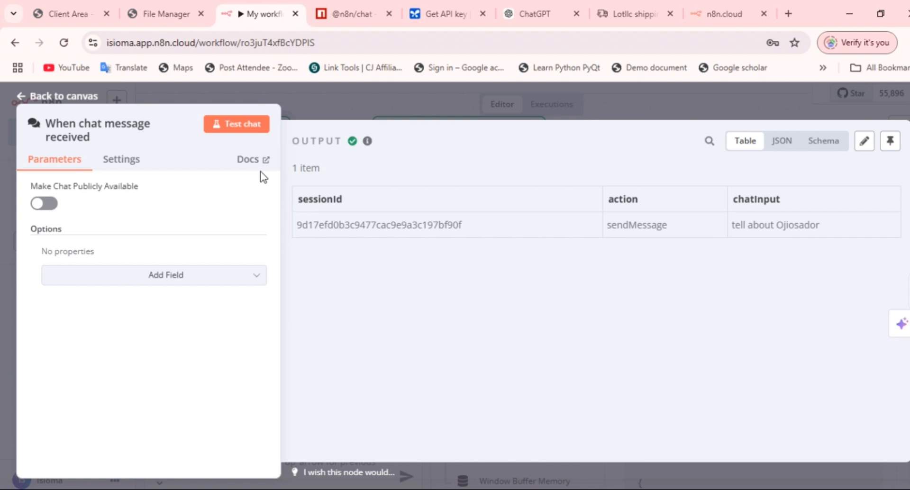
pyautogui.click(44, 204)
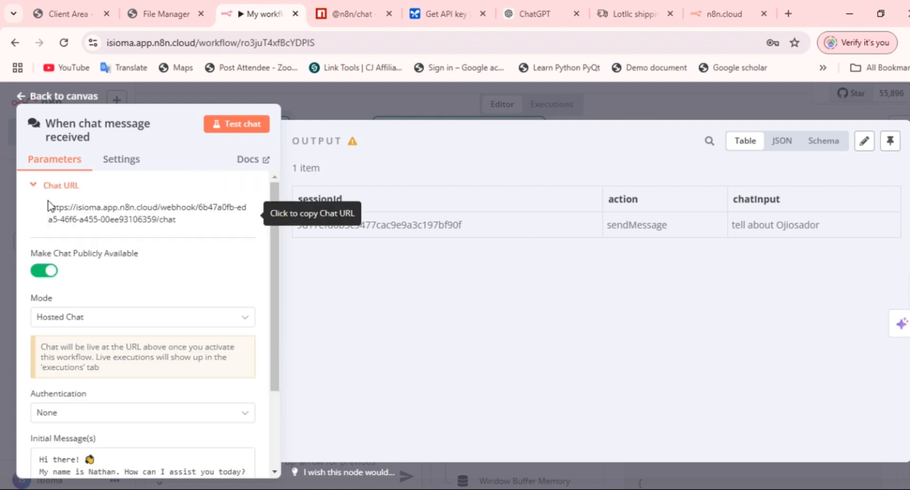
pyautogui.click(97, 324)
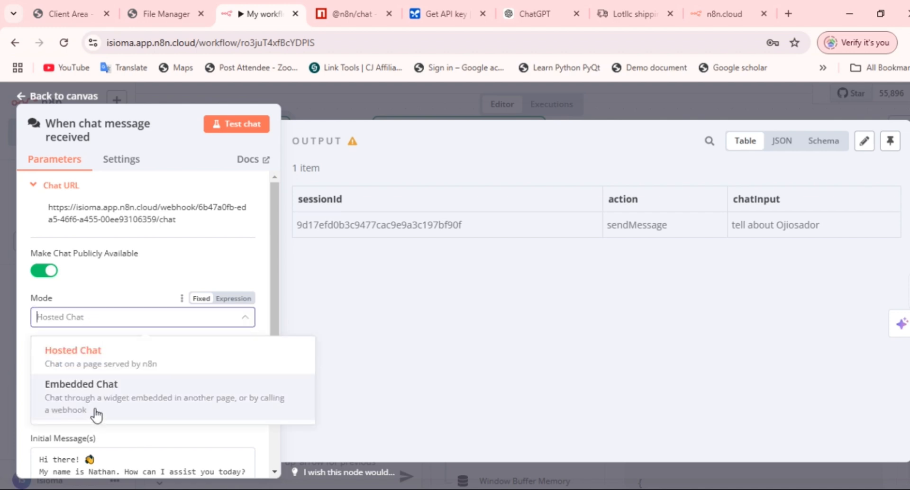
pyautogui.click(101, 295)
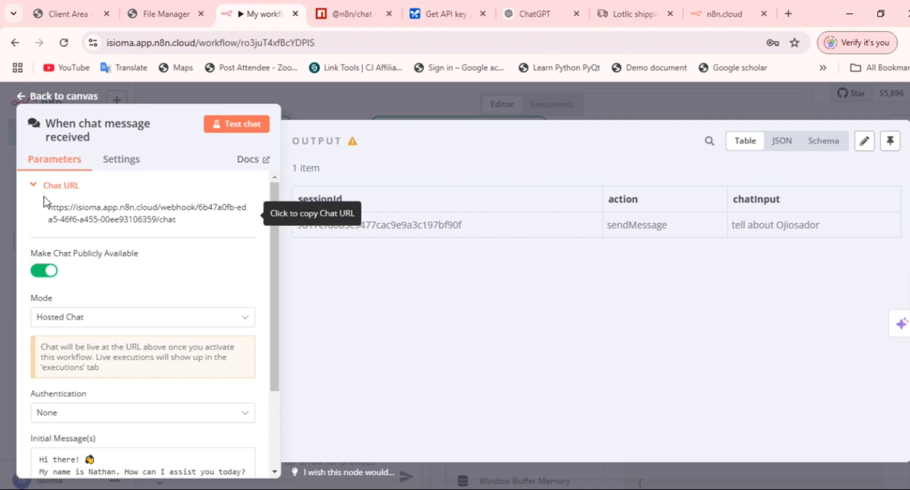
pyautogui.moveTo(176, 219); pyautogui.dragTo(50, 208)
pyautogui.click(108, 223)
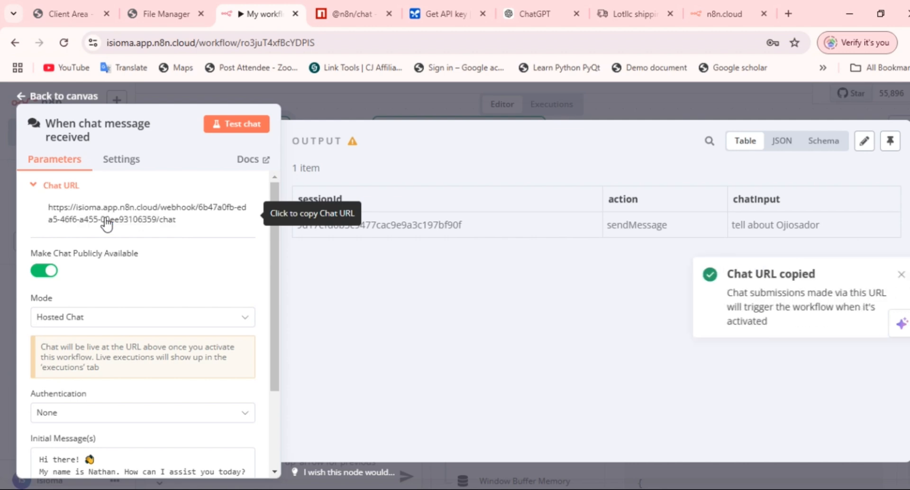
# Try to open the copied Chat URL in a new browser tab.
pyautogui.click(788, 15)
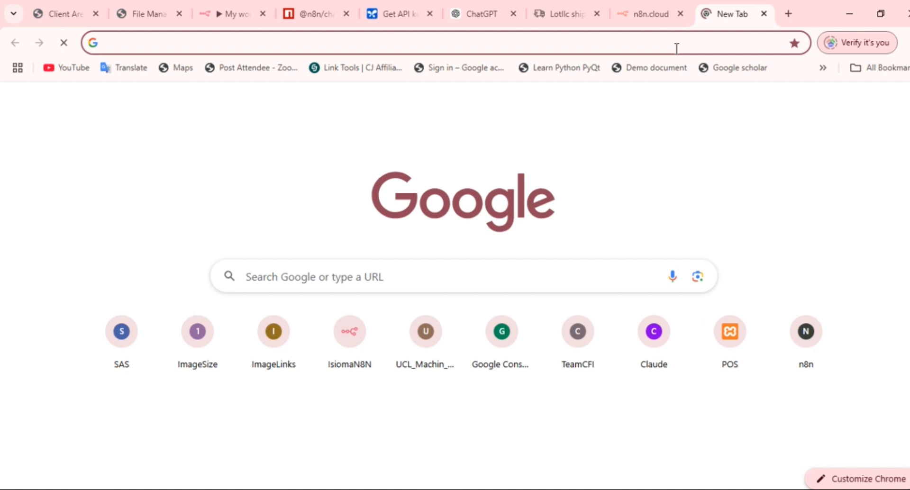
pyautogui.hotkey('ctrl', 'v')
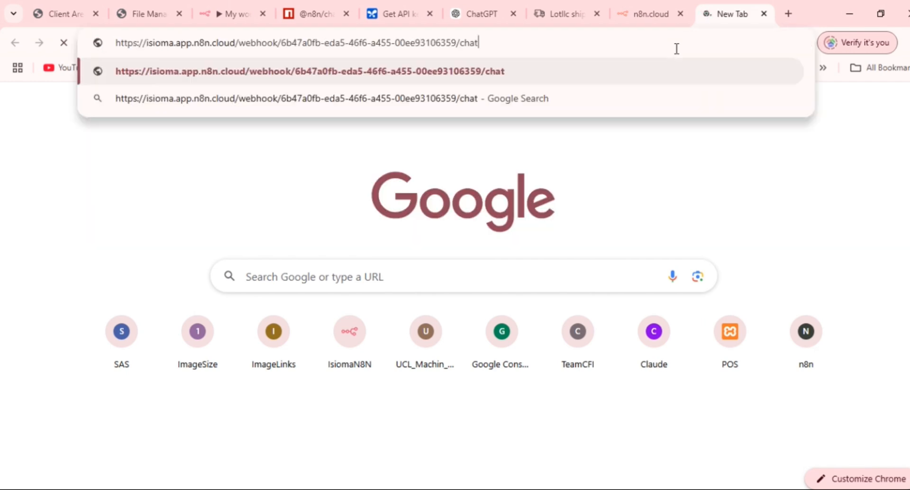
pyautogui.press('Return')
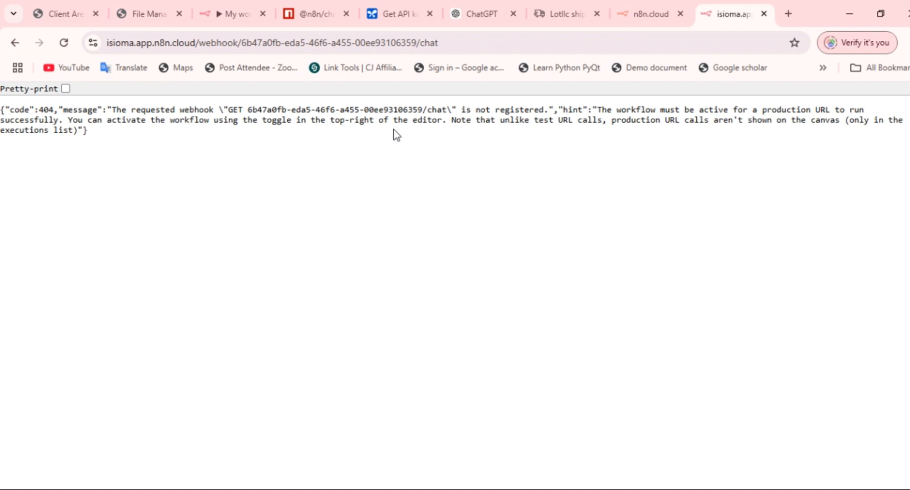
# Return to the workflow canvas, save the workflow and activate it, dismissing the activation notice.
pyautogui.click(231, 14)
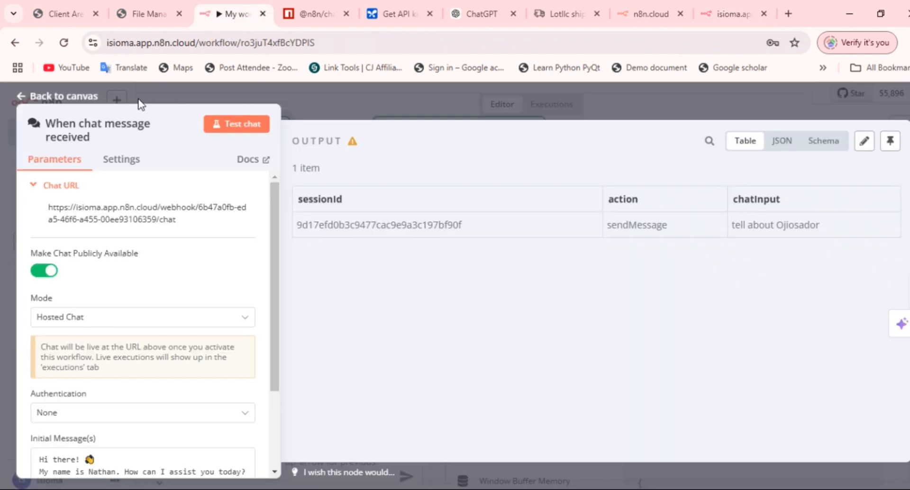
pyautogui.click(64, 96)
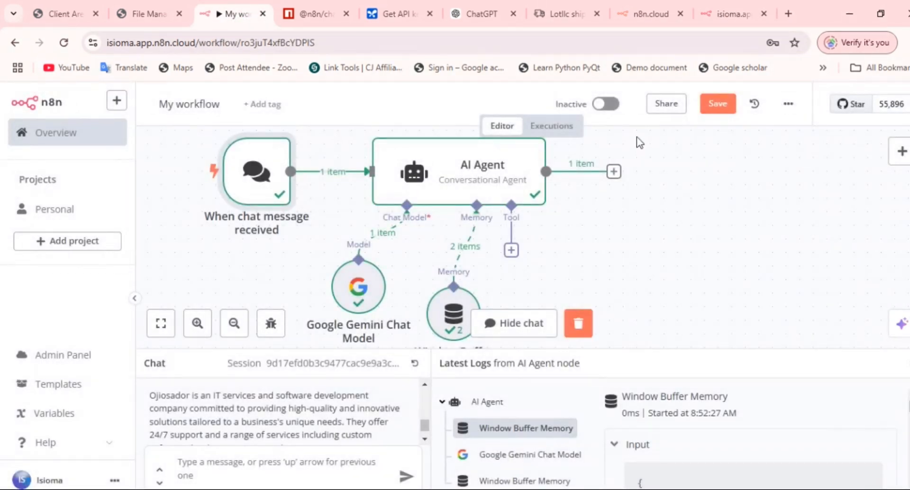
pyautogui.click(717, 104)
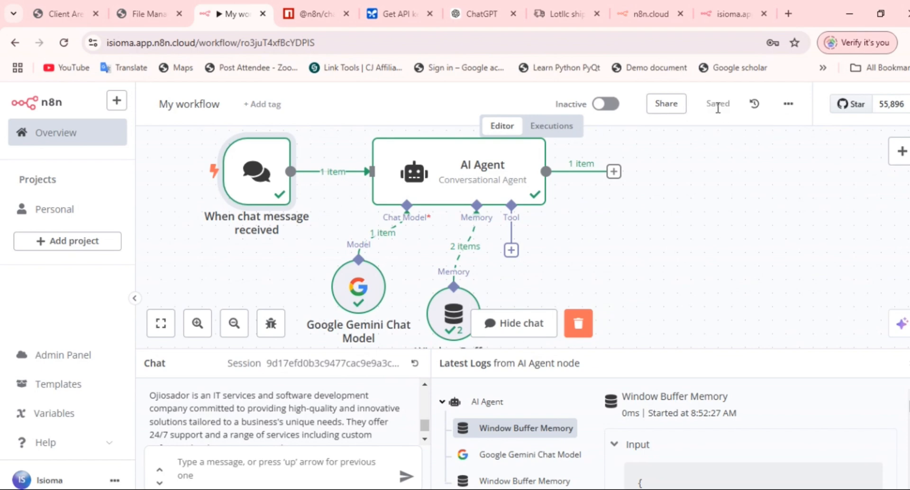
pyautogui.click(605, 104)
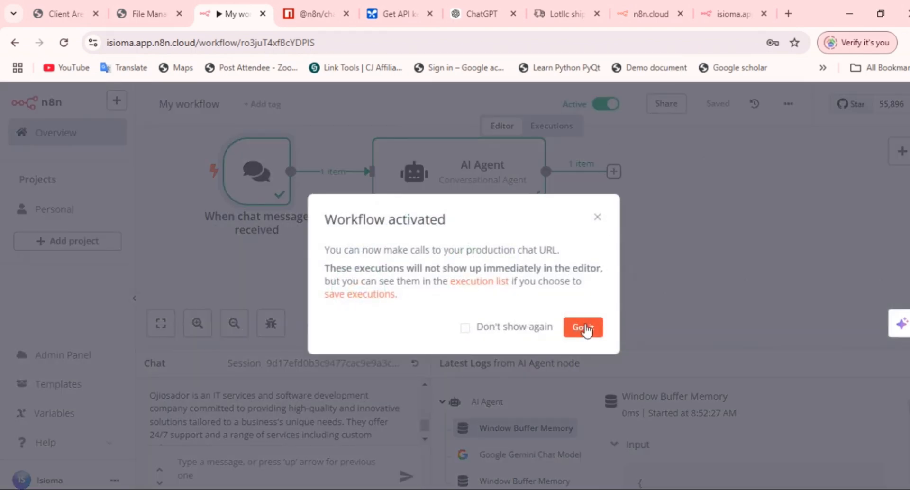
pyautogui.click(583, 327)
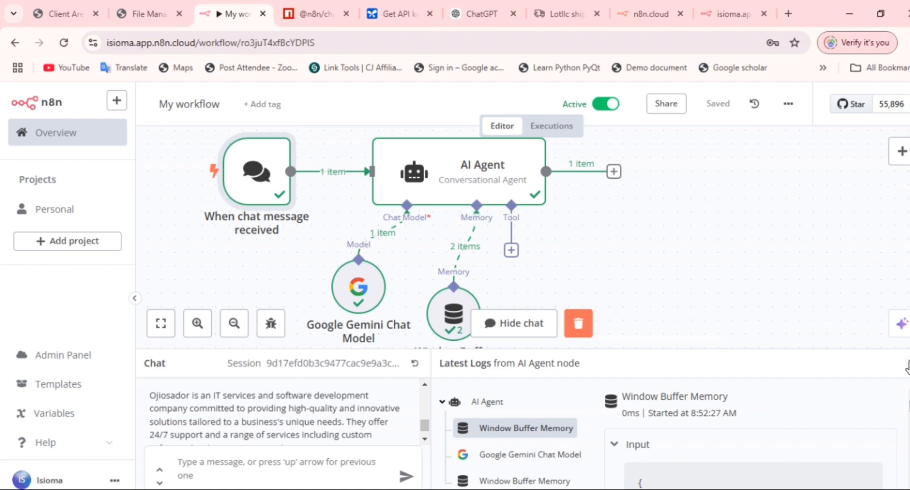
pyautogui.click(733, 14)
pyautogui.click(673, 44)
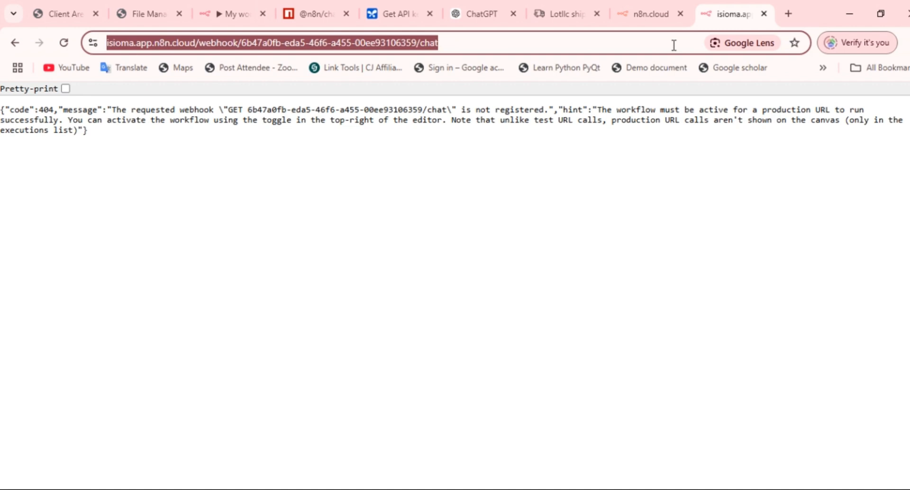
pyautogui.press('Return')
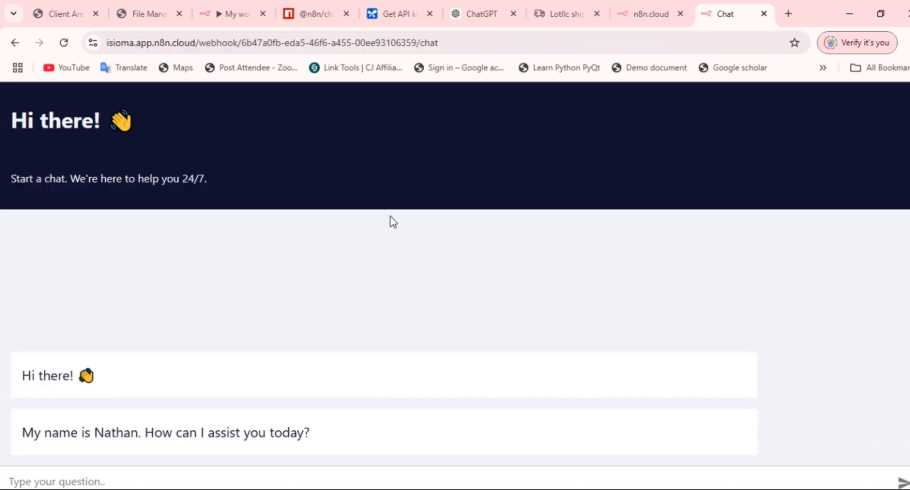
pyautogui.click(113, 482)
pyautogui.write('g')
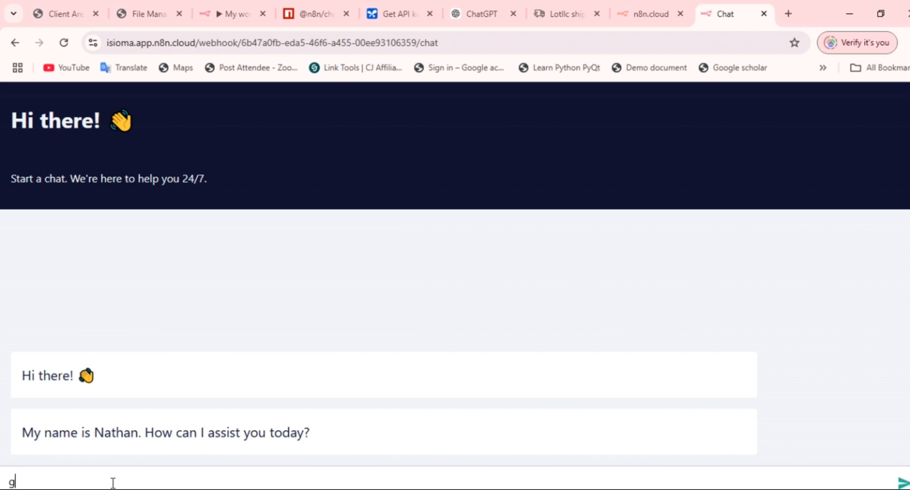
pyautogui.write('ood day ojiosador')
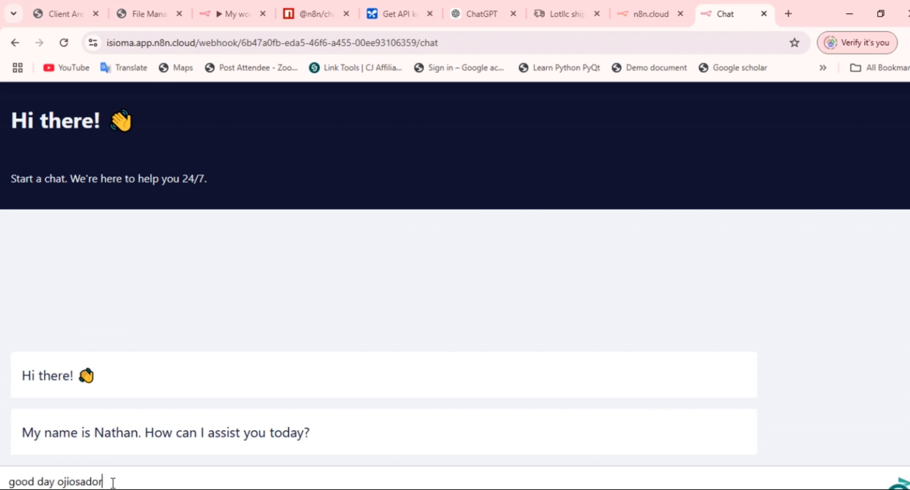
pyautogui.press('Return')
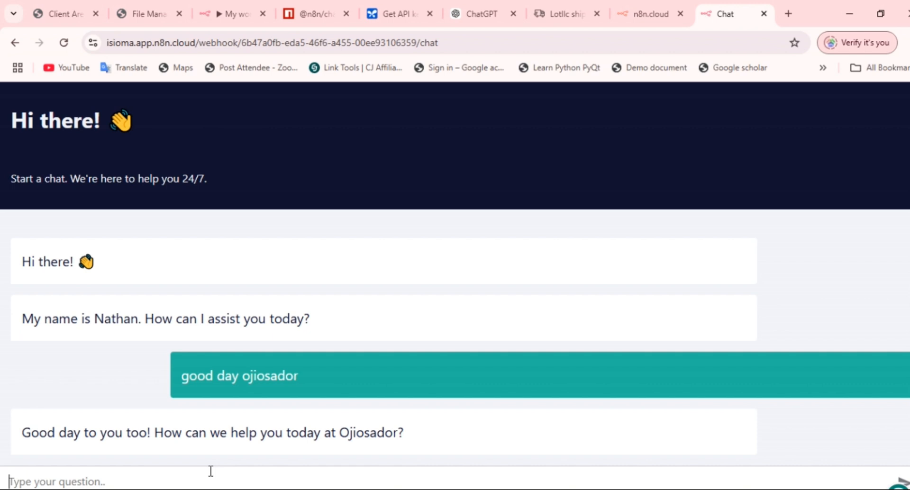
# Ask the hosted chatbot "when do ojiosador open".
pyautogui.write('when do ')
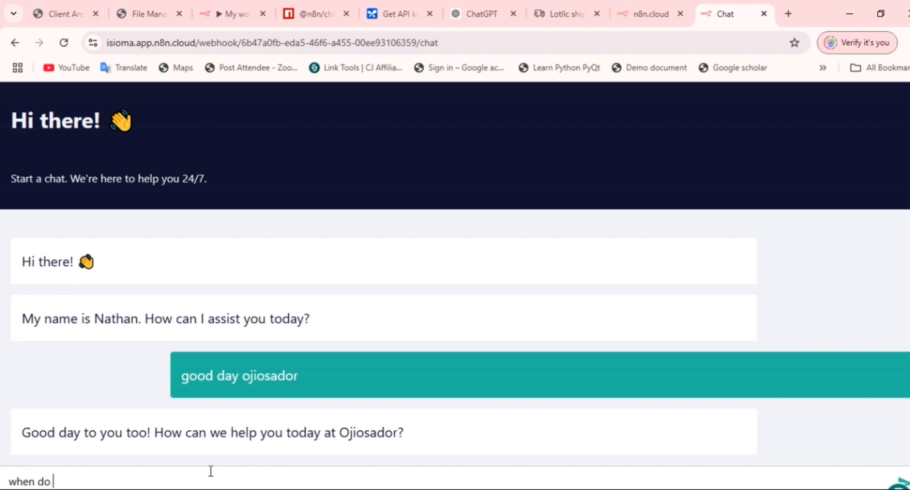
pyautogui.write('ojiosador open')
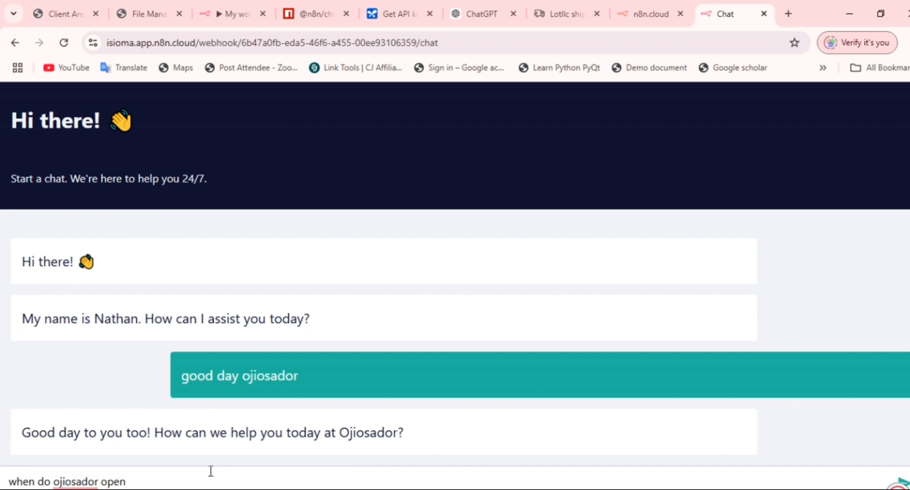
pyautogui.press('Return')
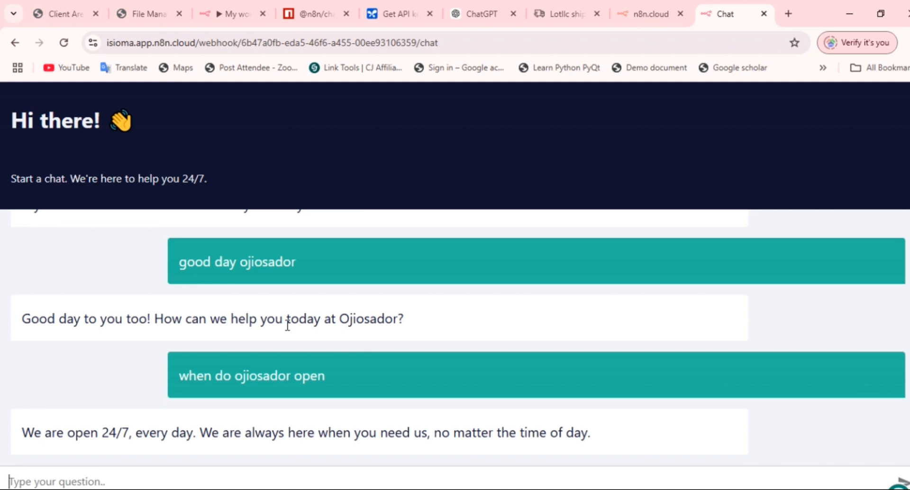
# Return to the workflow, change the chat message trigger's mode to Embedded Chat, and save the workflow.
pyautogui.click(238, 9)
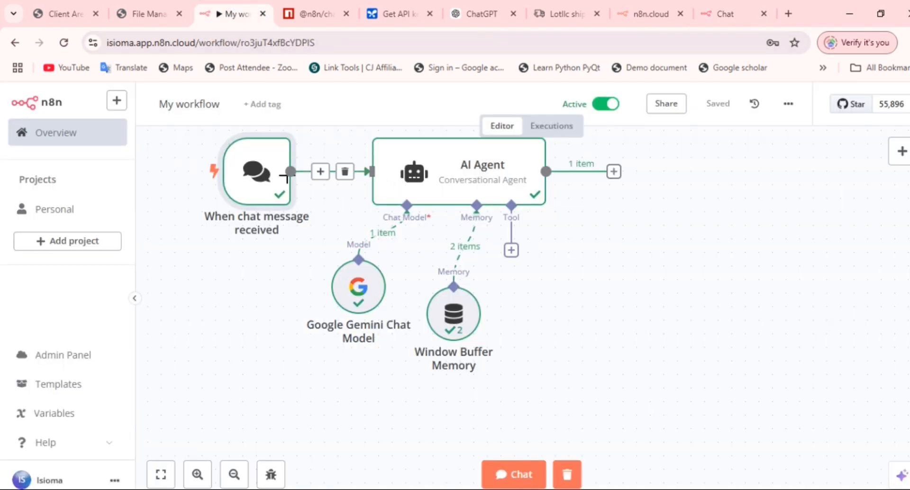
pyautogui.doubleClick(264, 182)
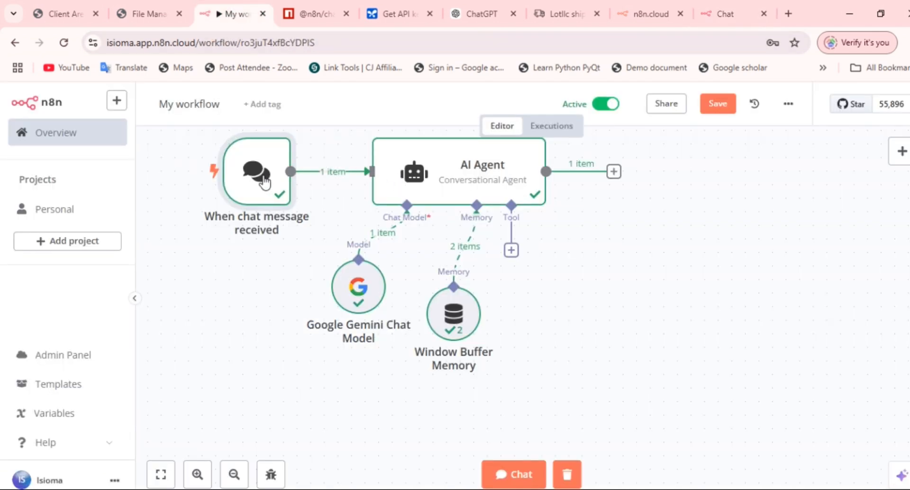
pyautogui.doubleClick(264, 182)
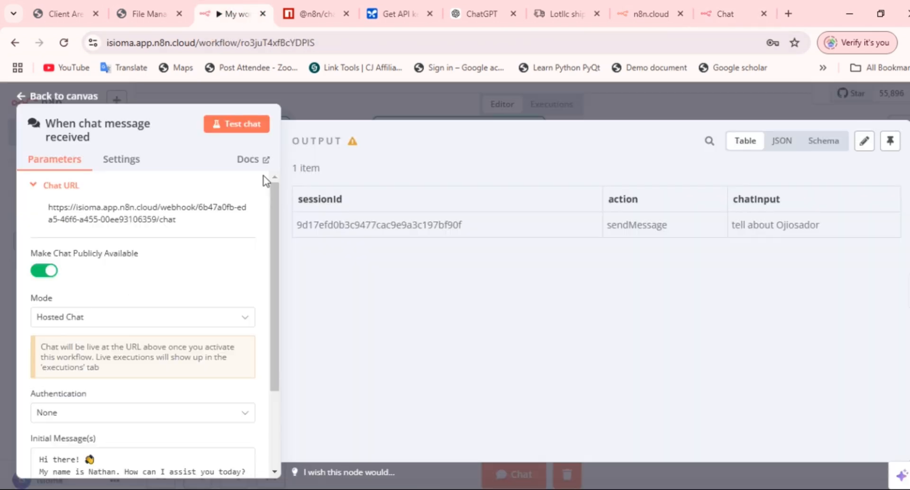
pyautogui.click(113, 326)
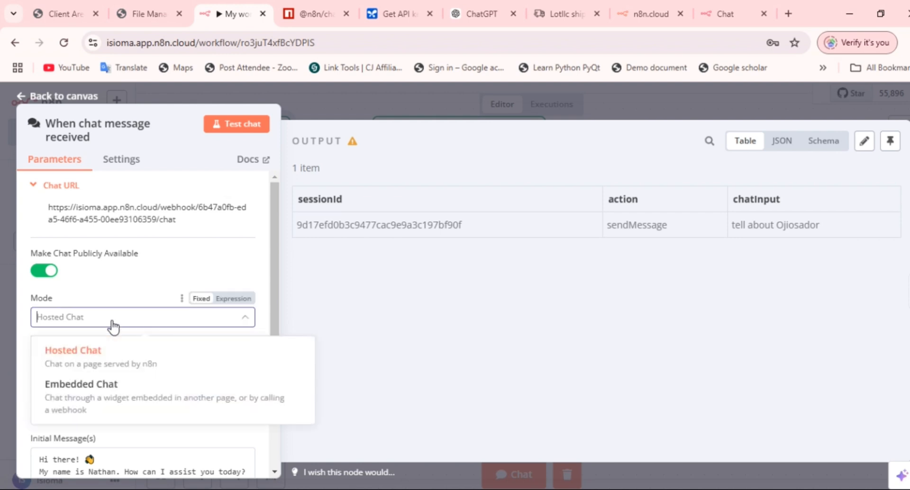
pyautogui.click(104, 399)
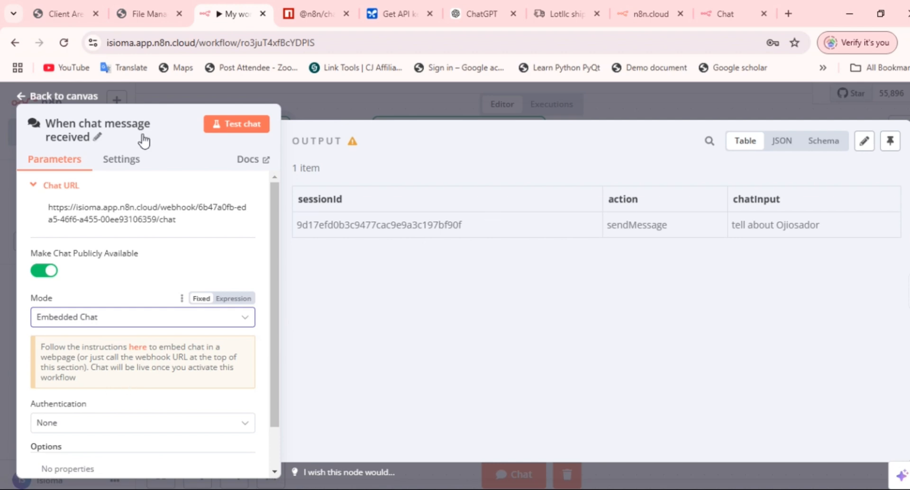
pyautogui.click(63, 96)
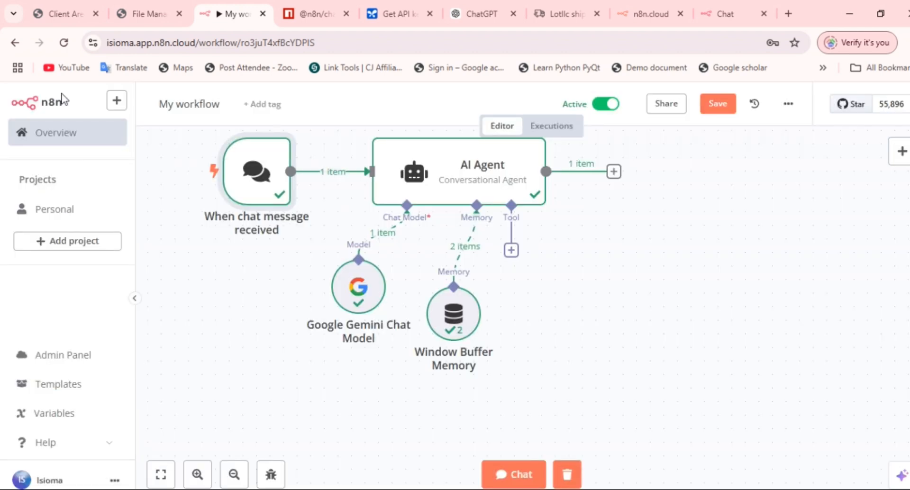
pyautogui.click(716, 103)
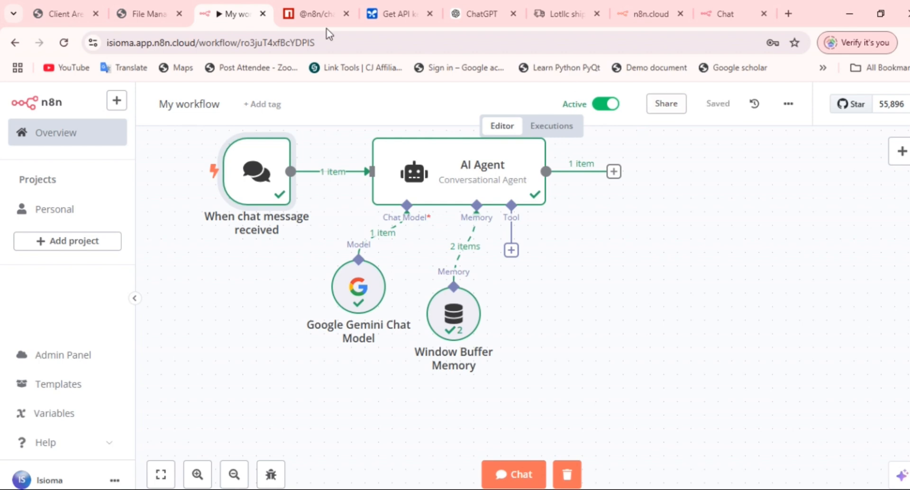
# Switch to the website's file manager, close index.php without further edits, and open chatbot.php from the public_html folder.
pyautogui.click(149, 13)
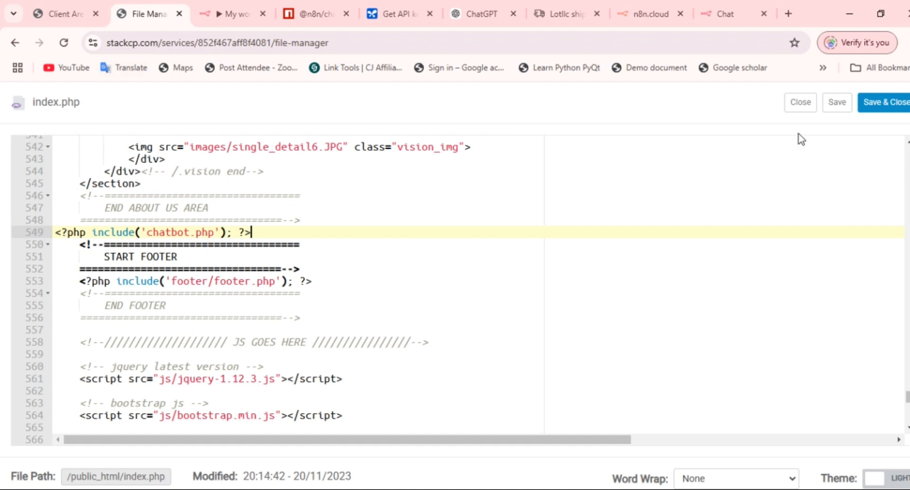
pyautogui.click(796, 113)
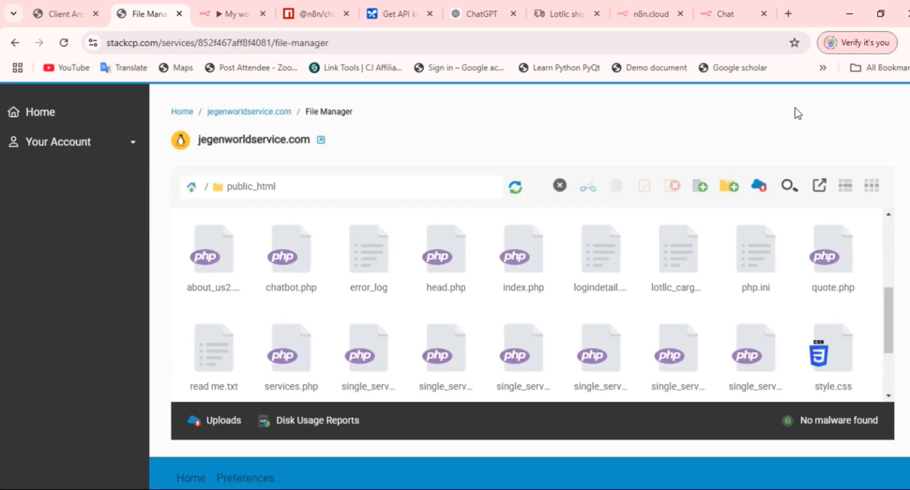
pyautogui.scroll(2, 465, 264)
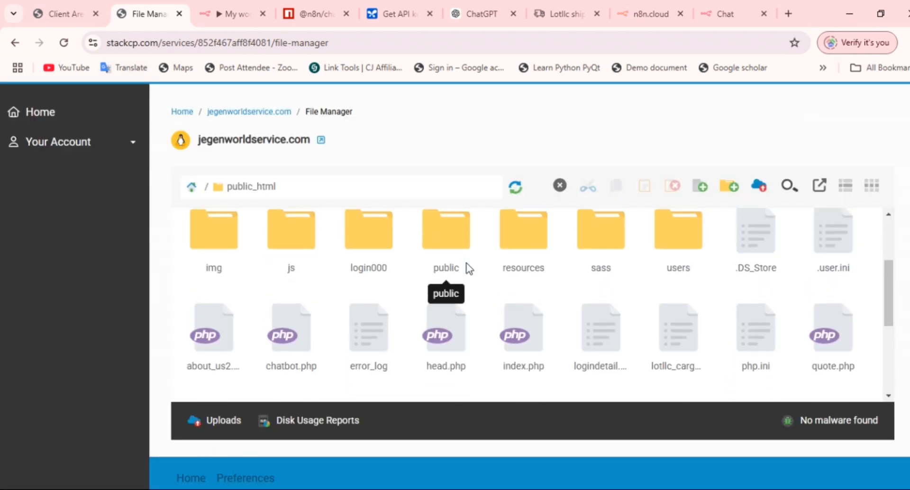
pyautogui.scroll(2, 468, 268)
pyautogui.scroll(1, 468, 268)
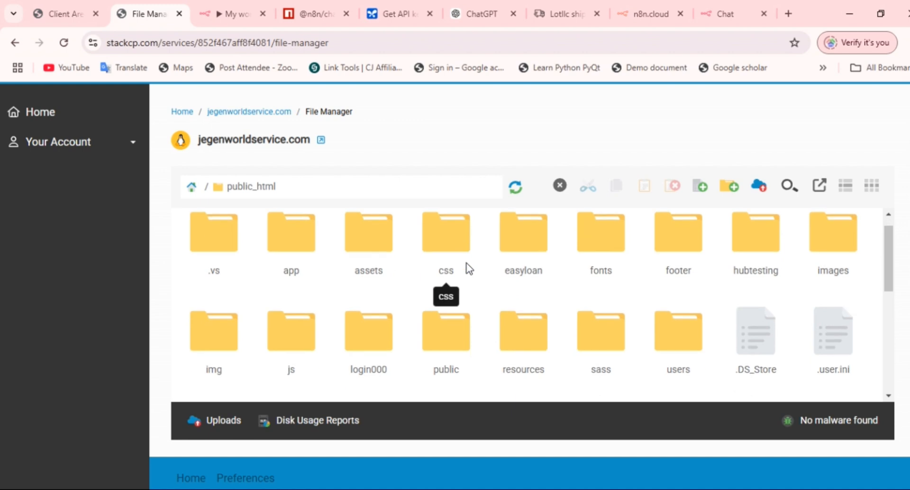
pyautogui.scroll(-5, 468, 268)
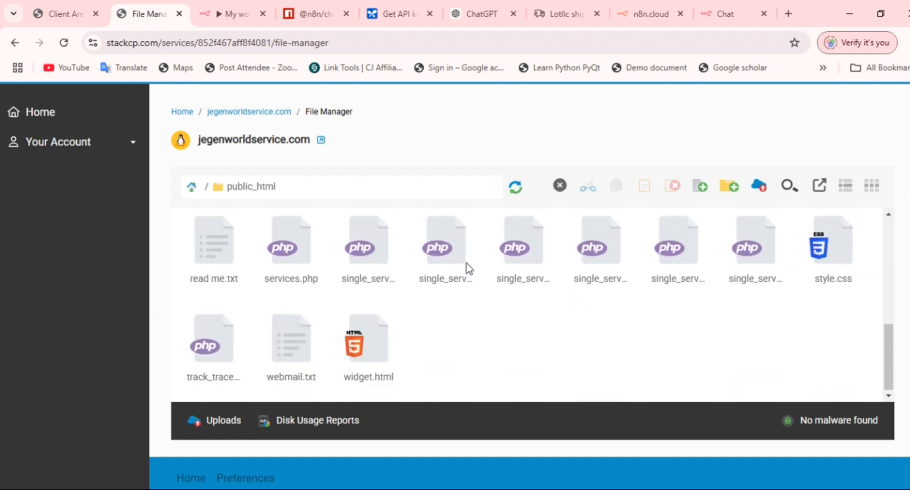
pyautogui.scroll(2, 404, 328)
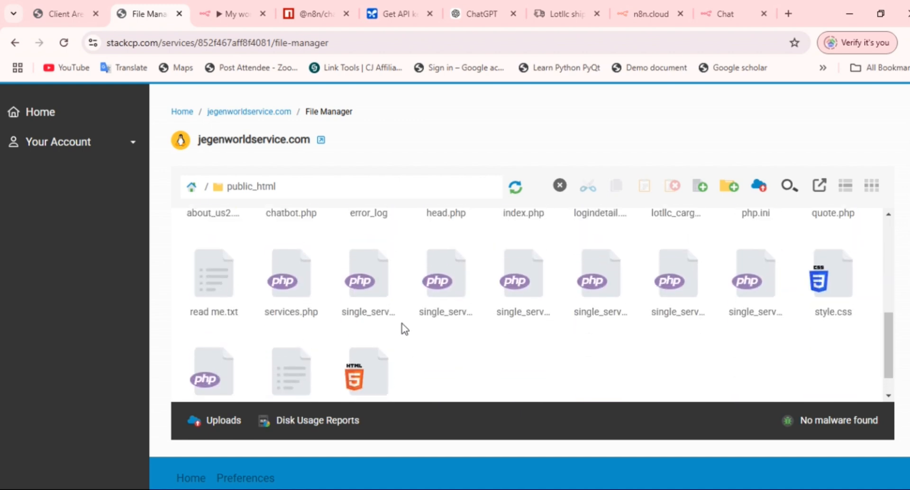
pyautogui.scroll(2, 404, 329)
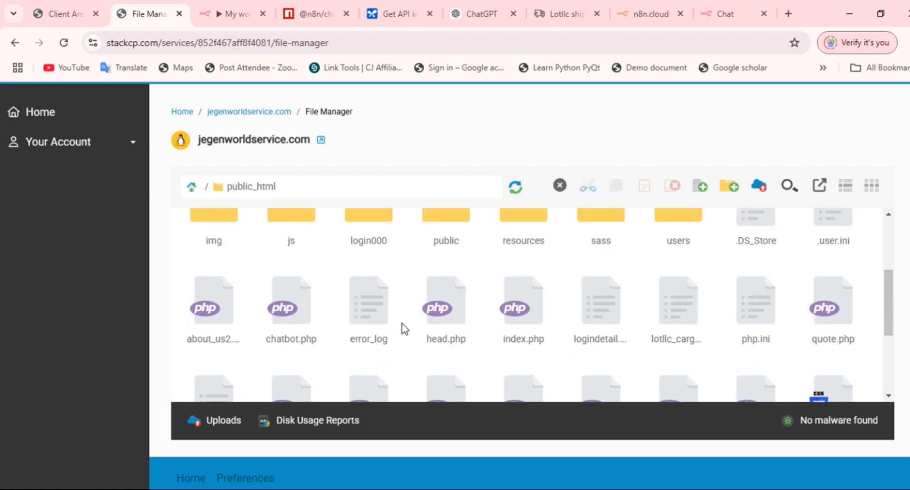
pyautogui.scroll(-4, 404, 328)
pyautogui.scroll(2, 404, 329)
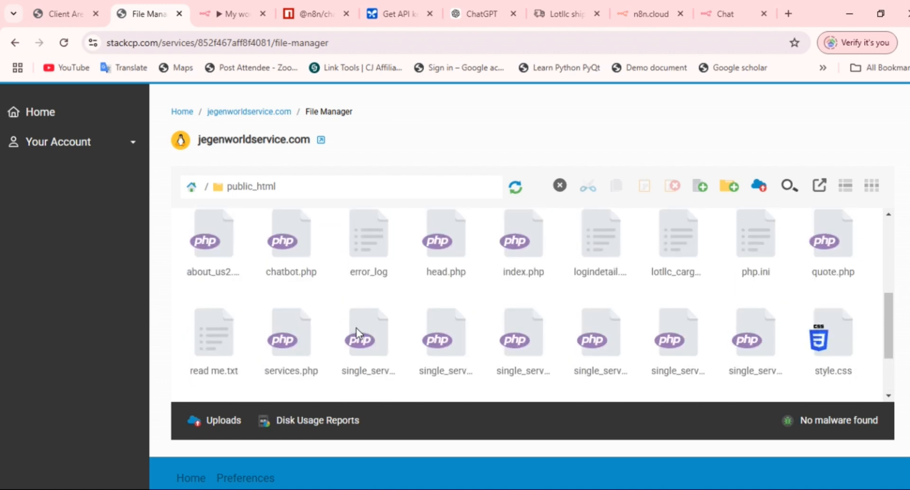
pyautogui.doubleClick(297, 256)
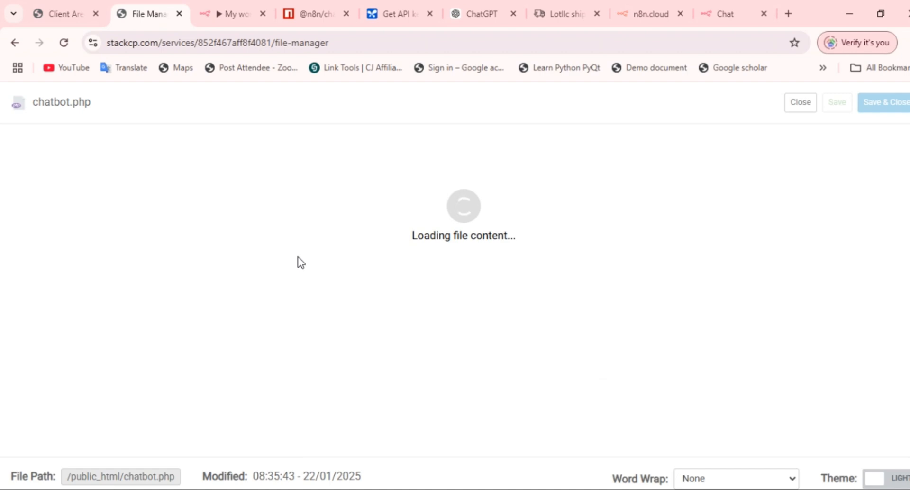
# Return to the n8n workflow, open the chat message trigger's settings, and open the linked instructions for embedding the chat.
pyautogui.click(239, 16)
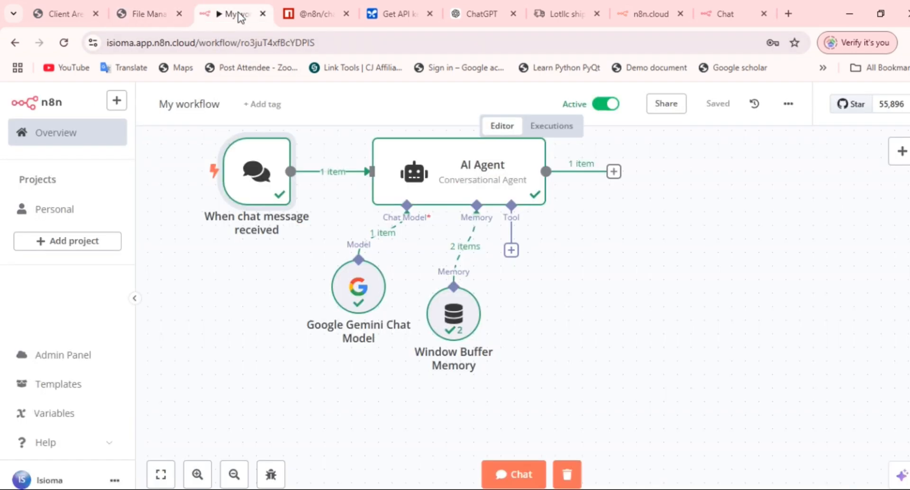
pyautogui.doubleClick(261, 179)
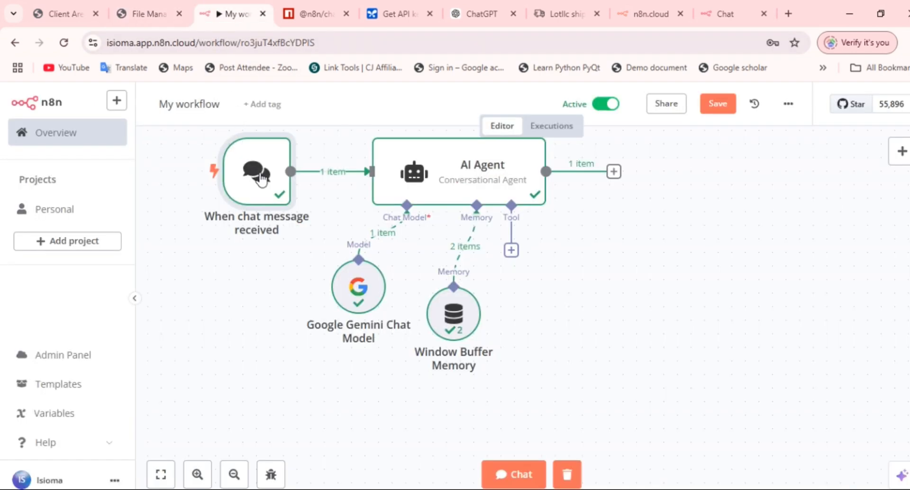
pyautogui.doubleClick(261, 180)
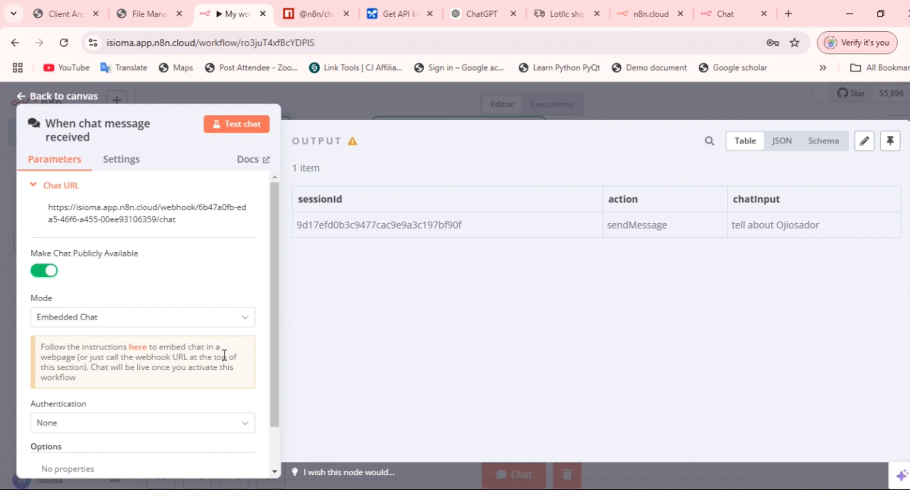
pyautogui.click(729, 15)
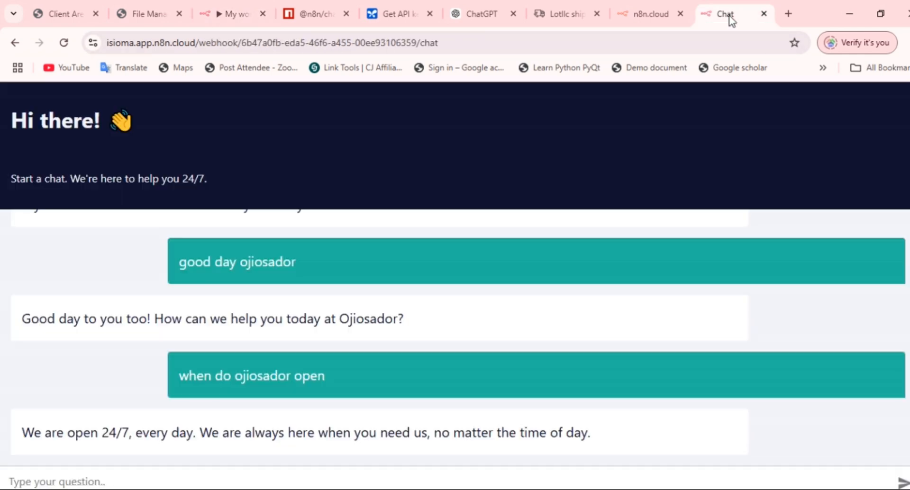
pyautogui.click(196, 19)
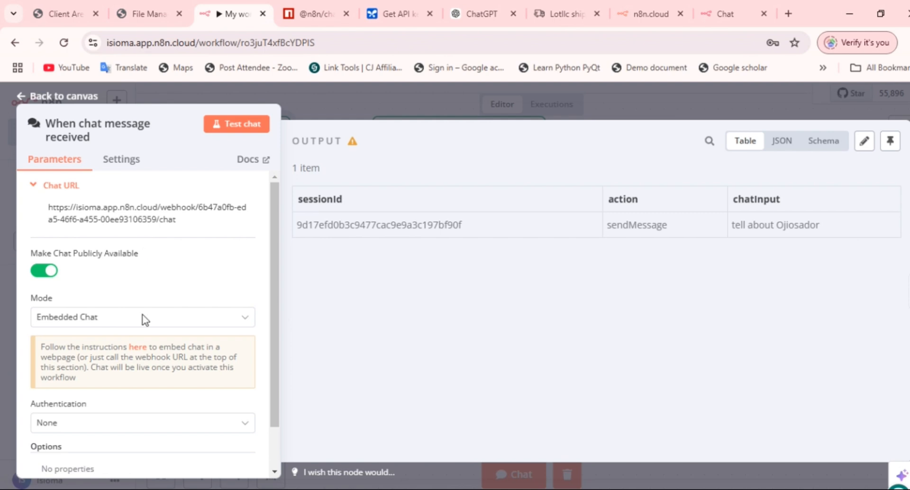
pyautogui.click(137, 346)
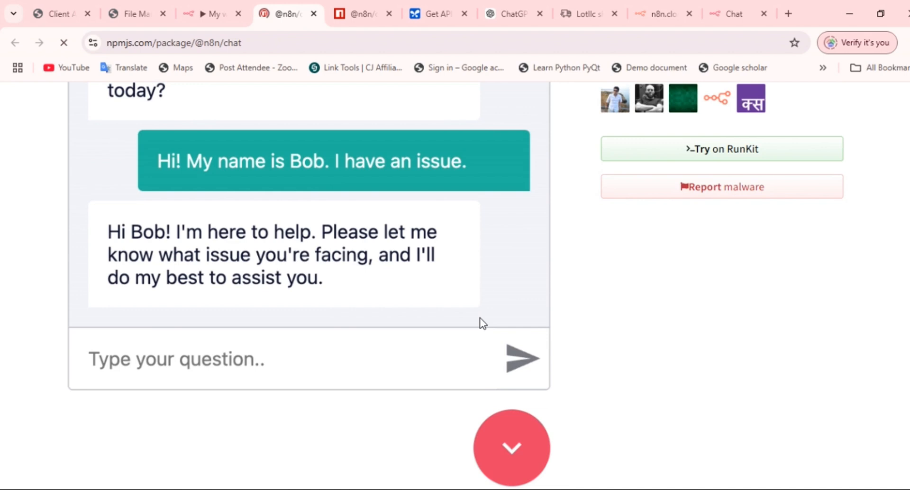
pyautogui.scroll(-10, 483, 323)
pyautogui.scroll(2, 483, 323)
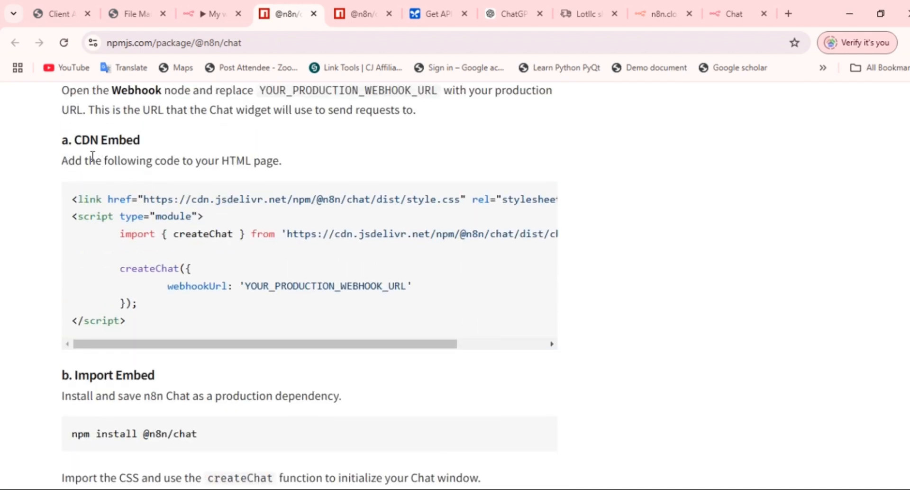
pyautogui.scroll(-4, 220, 268)
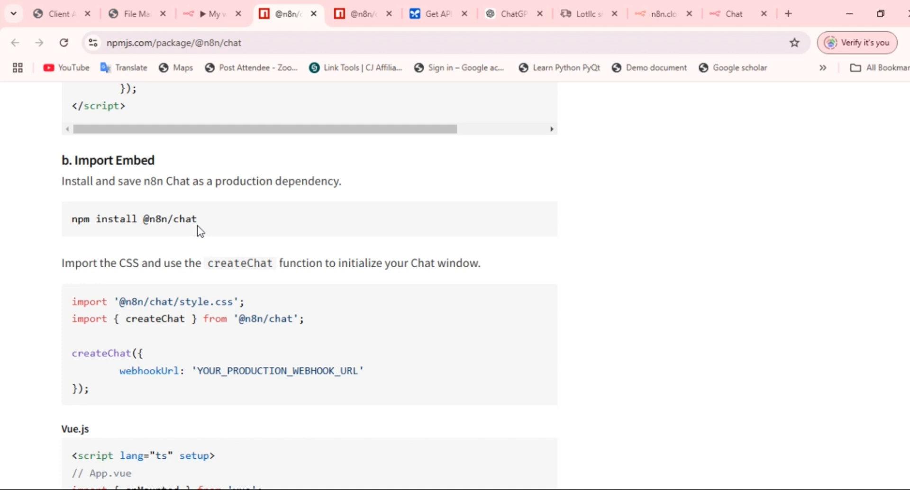
pyautogui.scroll(1, 197, 225)
pyautogui.scroll(-1, 197, 225)
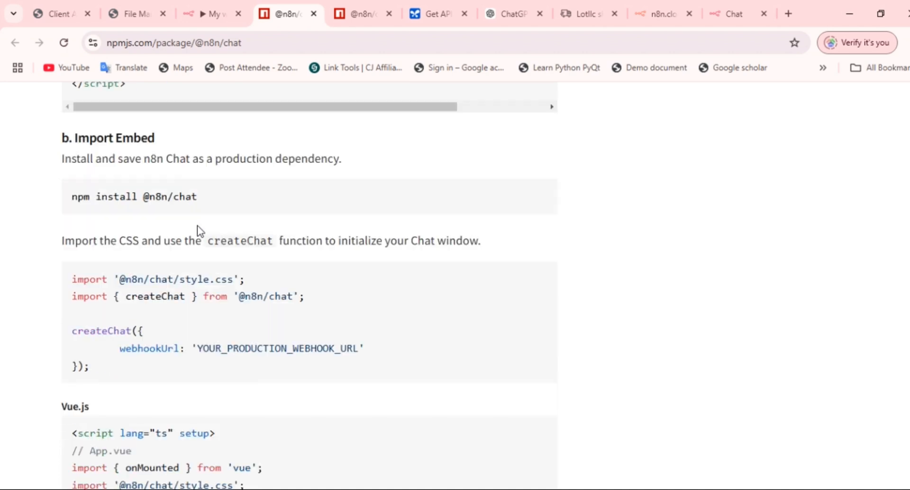
pyautogui.scroll(-3, 180, 311)
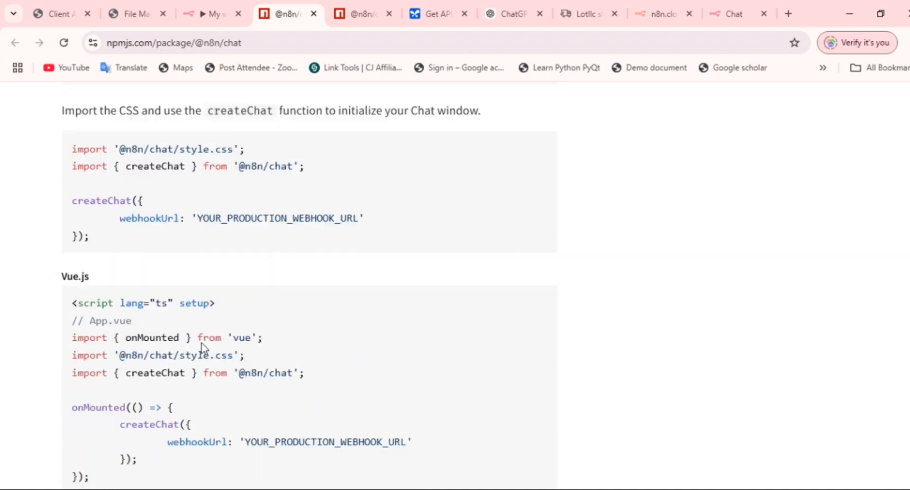
pyautogui.scroll(10, 201, 342)
pyautogui.scroll(2, 200, 343)
pyautogui.scroll(-3, 201, 342)
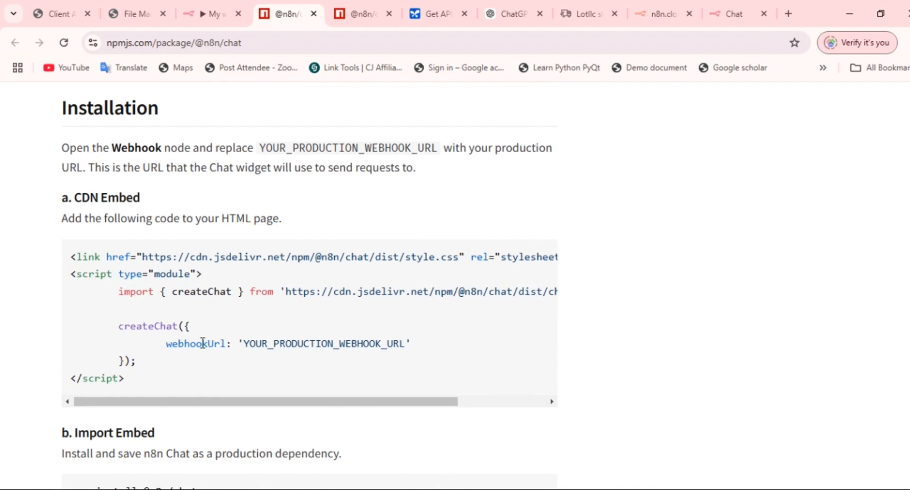
pyautogui.hscroll(-1, 202, 343)
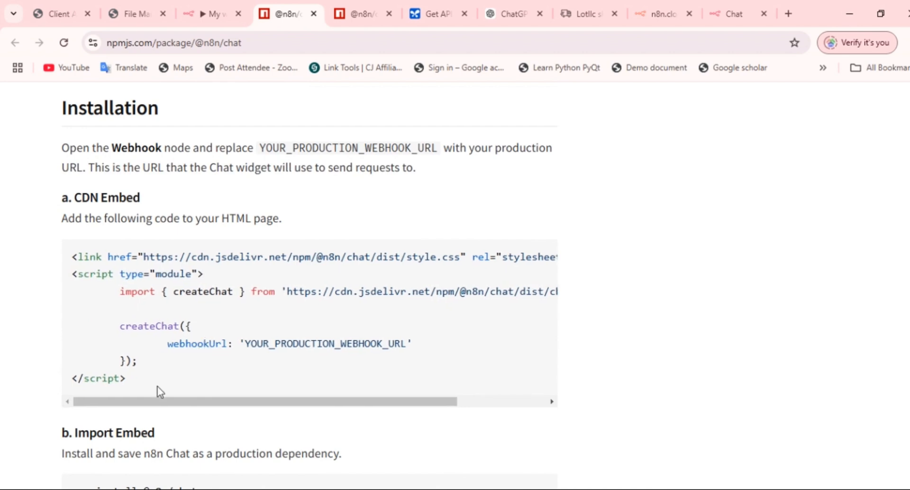
pyautogui.moveTo(157, 386); pyautogui.dragTo(67, 262)
pyautogui.hotkey('ctrl', 'c')
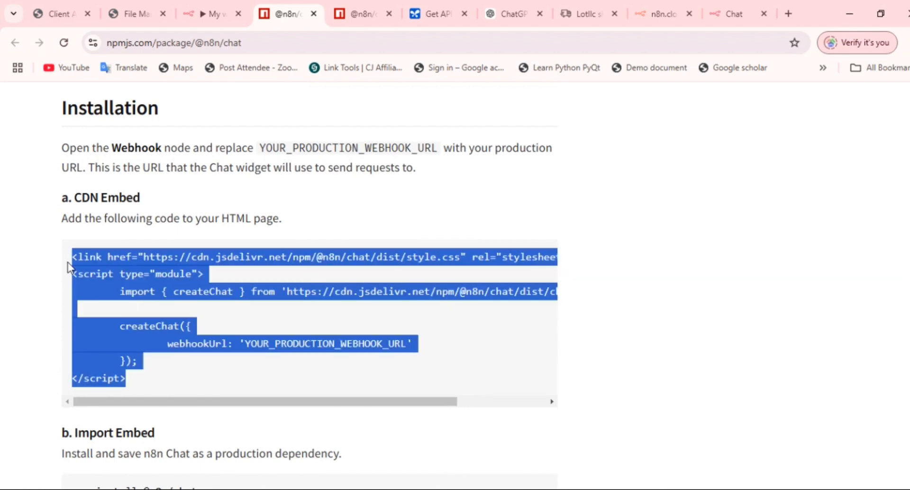
# Compare the webhook URL in the embed snippet kept in Notepad++ with the address of the hosted chat page.
pyautogui.click(340, 489)
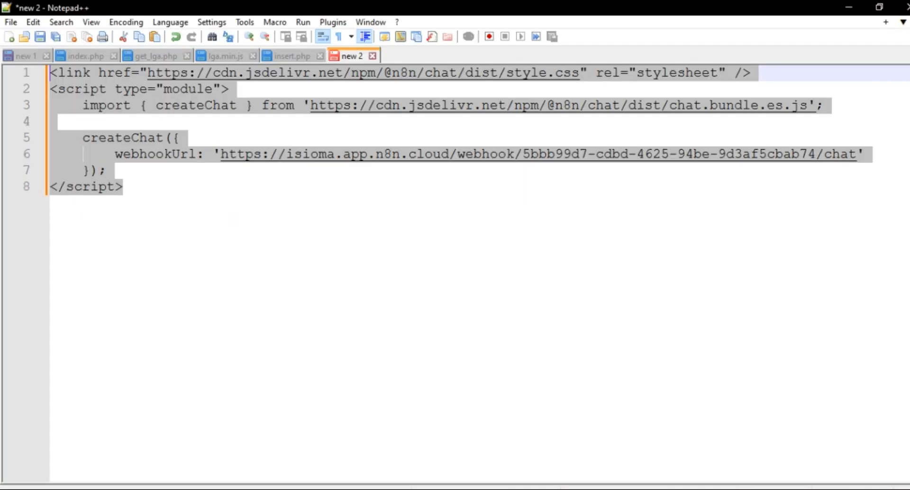
pyautogui.click(252, 172)
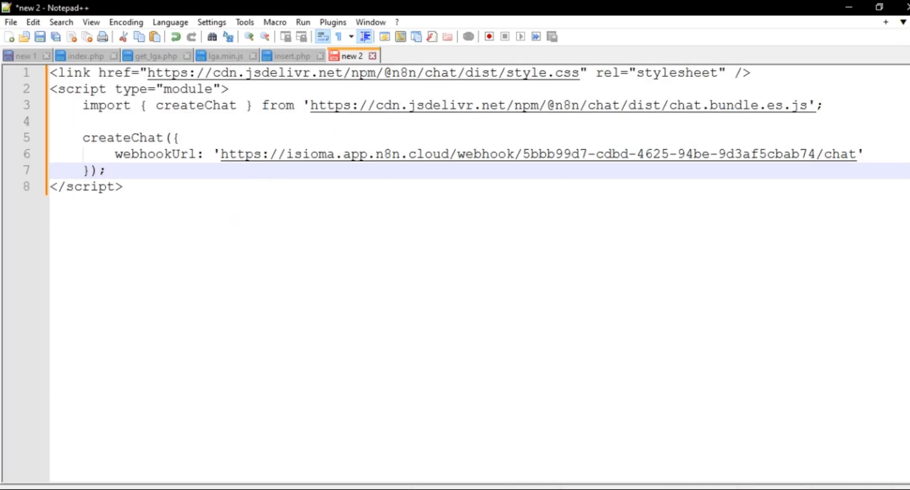
pyautogui.click(340, 489)
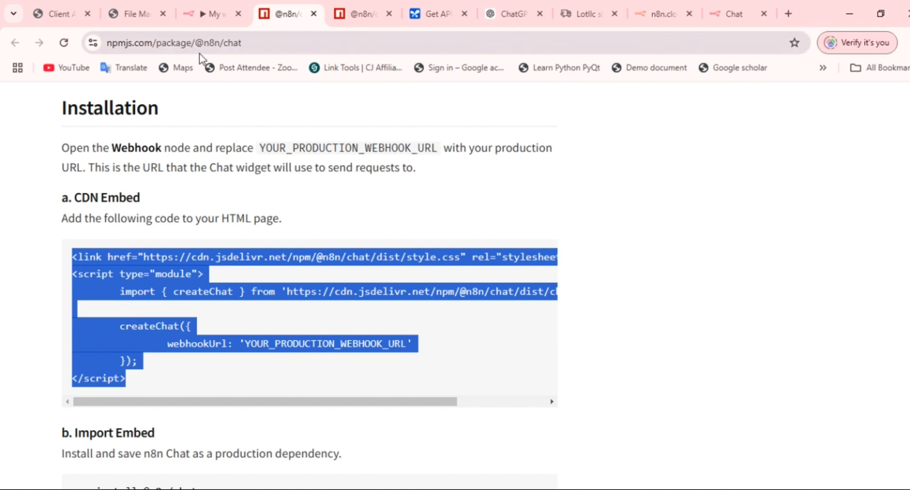
pyautogui.click(729, 16)
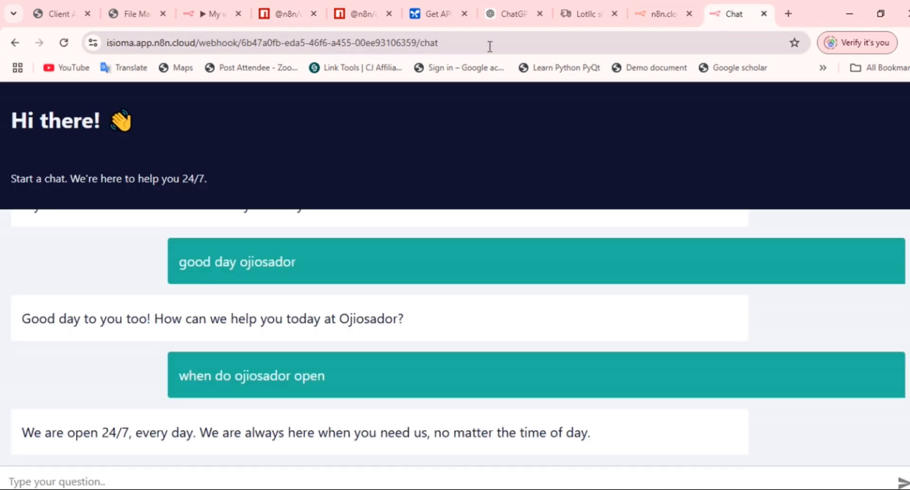
pyautogui.click(444, 43)
pyautogui.moveTo(444, 43); pyautogui.dragTo(210, 37)
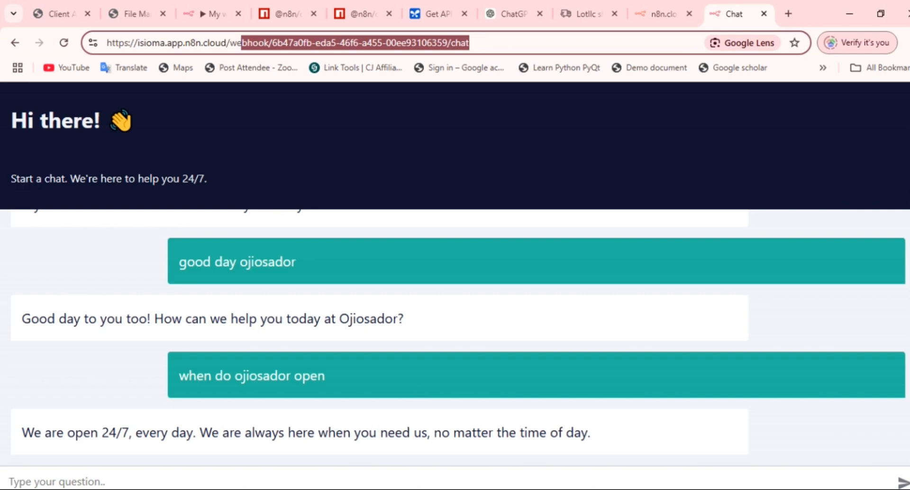
pyautogui.hotkey('alt', 'Tab')
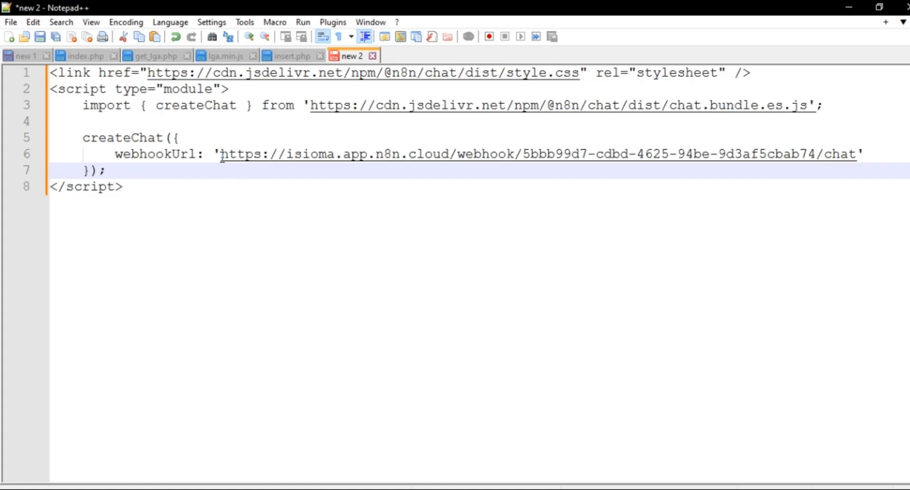
pyautogui.moveTo(221, 154); pyautogui.dragTo(865, 156)
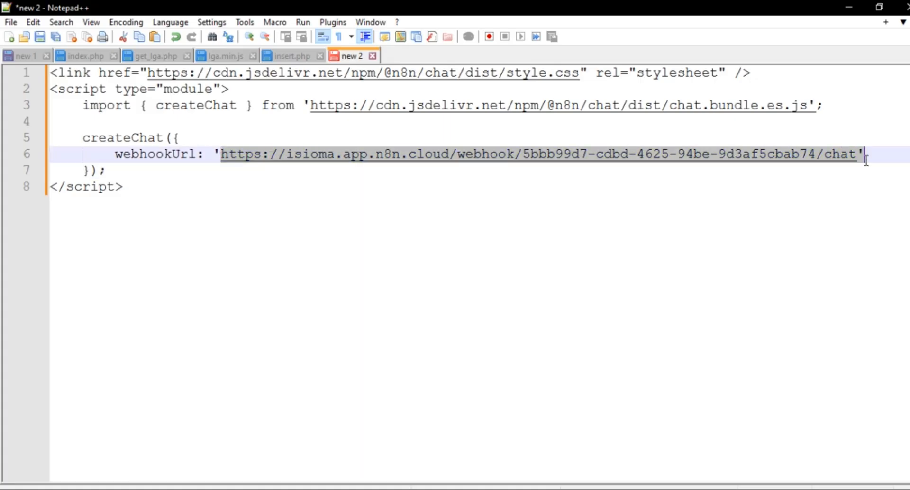
# Paste the copied CDN Embed code a few lines below the existing snippet in Notepad++.
pyautogui.click(199, 222)
pyautogui.press('Return')
pyautogui.press('Return')
pyautogui.press('Return')
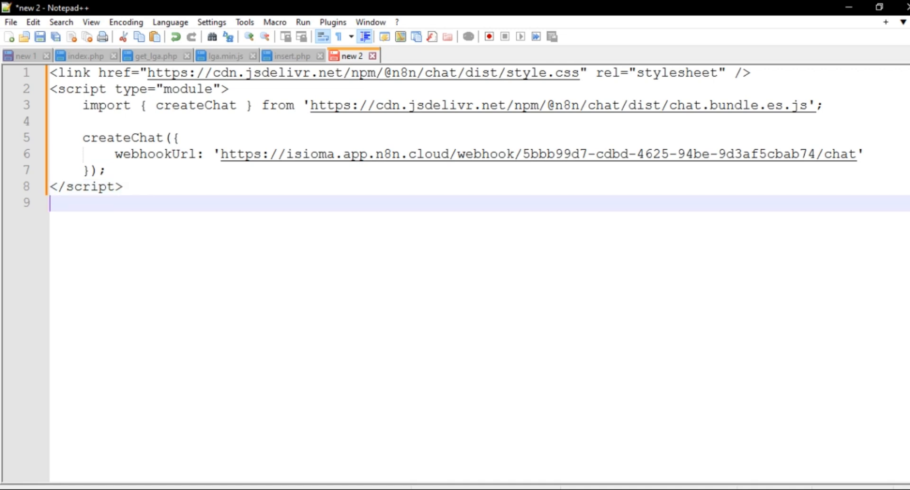
pyautogui.hotkey('ctrl', 'v')
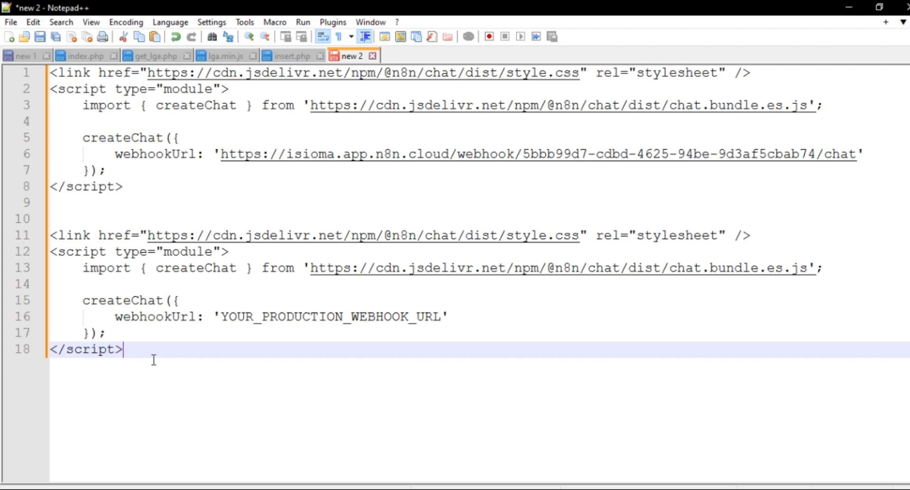
# Delete the pasted placeholder snippet containing YOUR_PRODUCTION_WEBHOOK_URL from the Notepad++ document.
pyautogui.hotkey('shift', 'Up')
pyautogui.hotkey('shift', 'Up')
pyautogui.hotkey('shift', 'Up')
pyautogui.hotkey('shift', 'Up')
pyautogui.hotkey('shift', 'Up')
pyautogui.hotkey('shift', 'Up')
pyautogui.hotkey('shift', 'Up')
pyautogui.hotkey('shift', 'Up')
pyautogui.press('BackSpace')
# Check the Notepad++ embed snippet against chatbot.php in Chrome's hosting file manager, and save and close chatbot.php.
pyautogui.hotkey('ctrl', 'shift', 'Home')
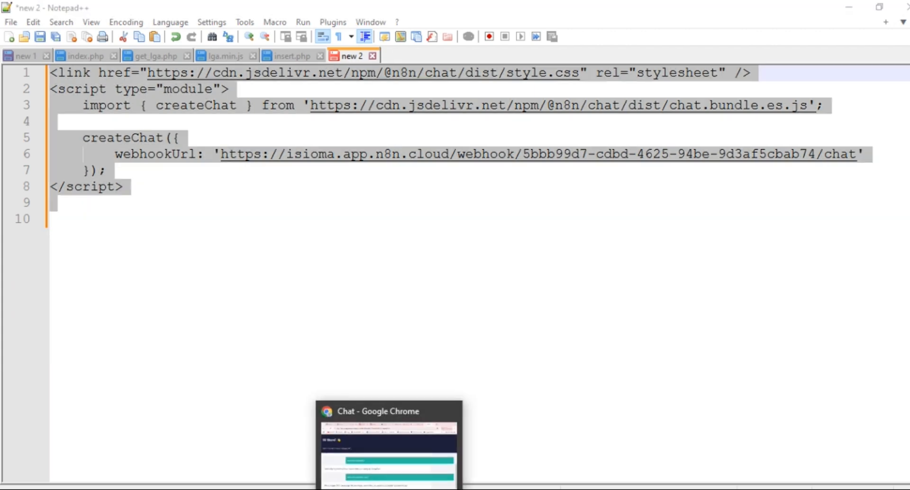
pyautogui.click(389, 445)
pyautogui.click(217, 15)
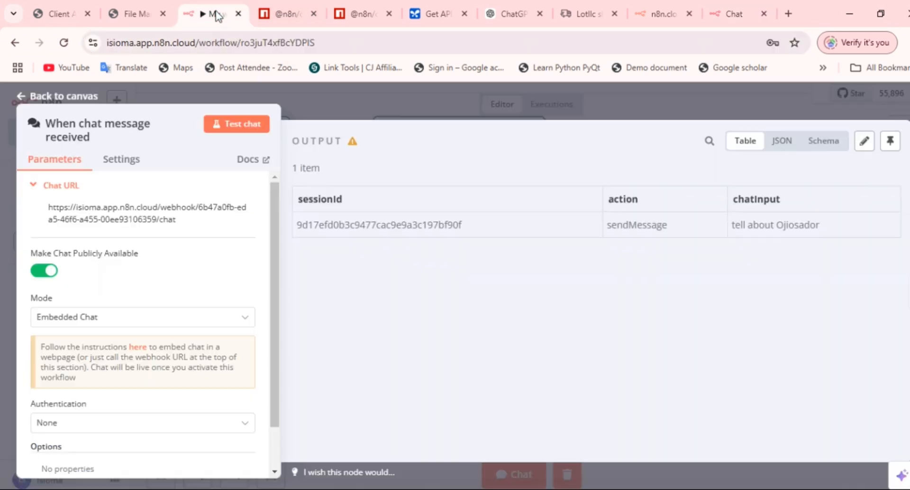
pyautogui.click(151, 6)
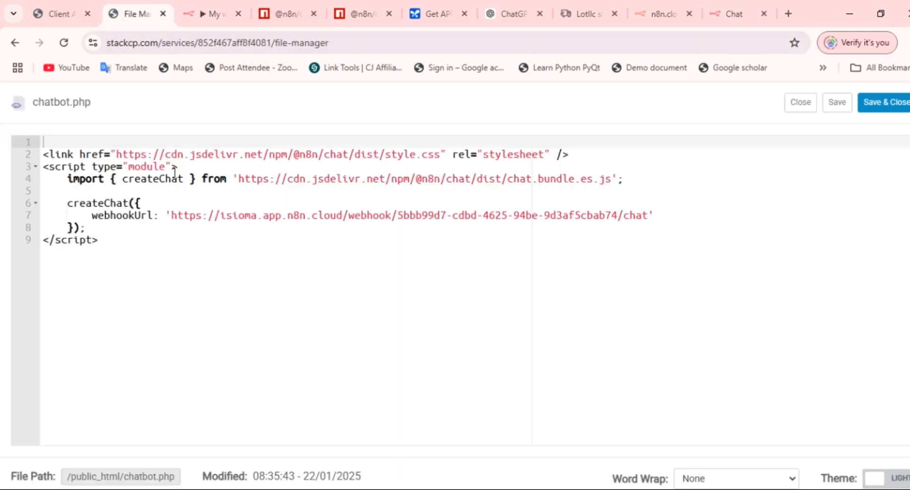
pyautogui.click(133, 241)
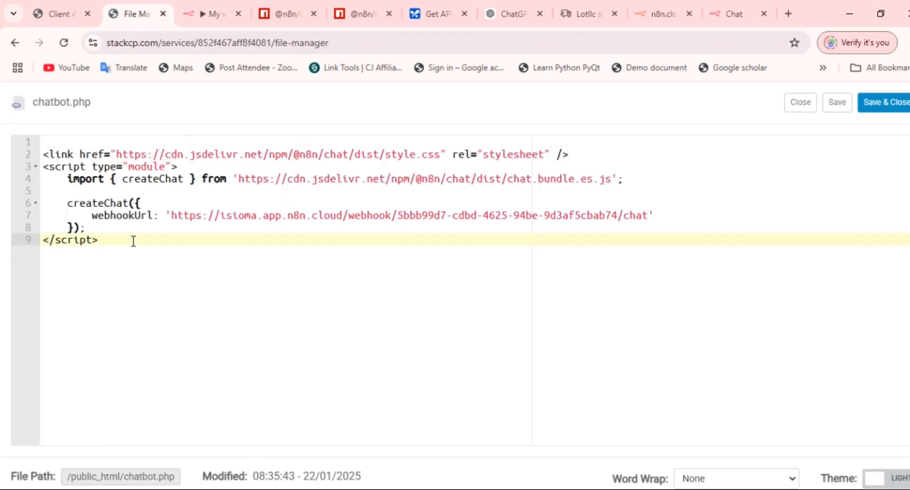
pyautogui.click(873, 109)
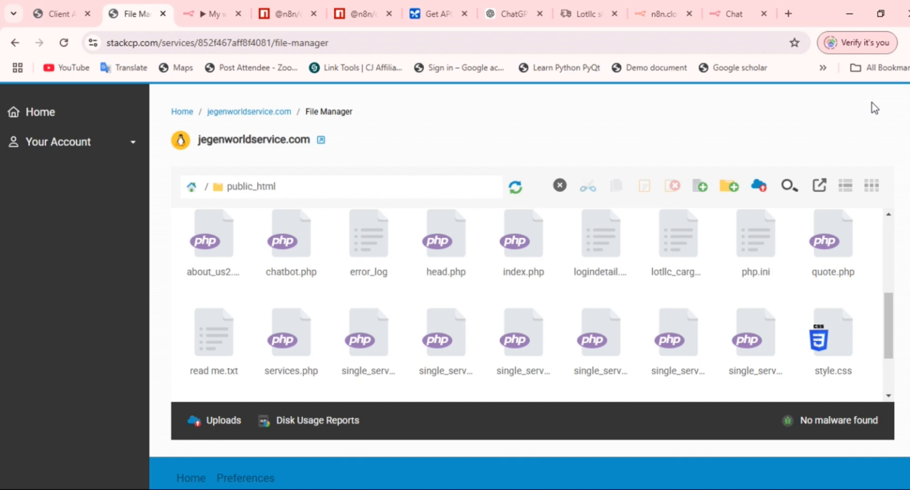
# Open the chat widget on the jegenworldservice.com website and send the greeting "hi".
pyautogui.click(573, 14)
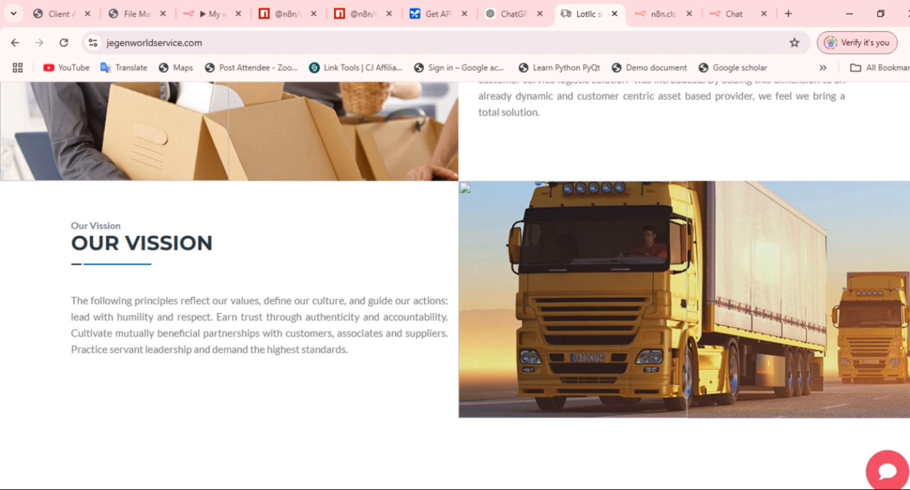
pyautogui.scroll(-5, 768, 256)
pyautogui.scroll(-4, 881, 450)
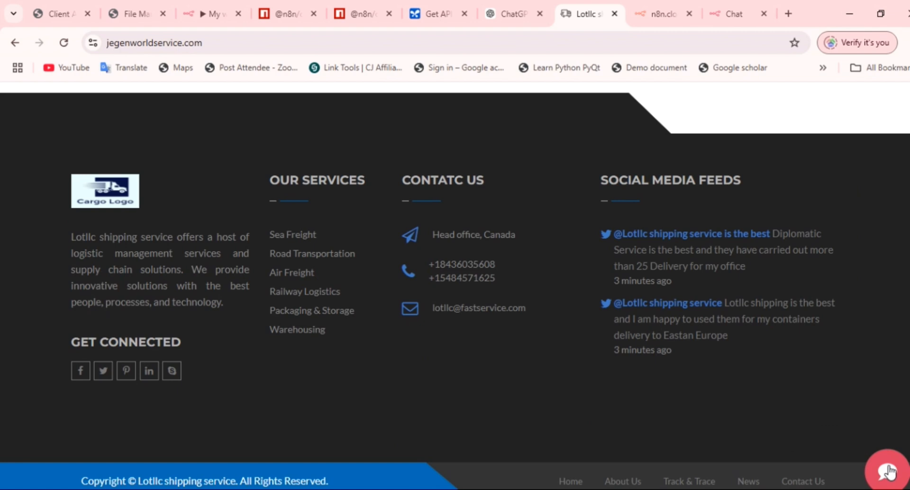
pyautogui.click(889, 471)
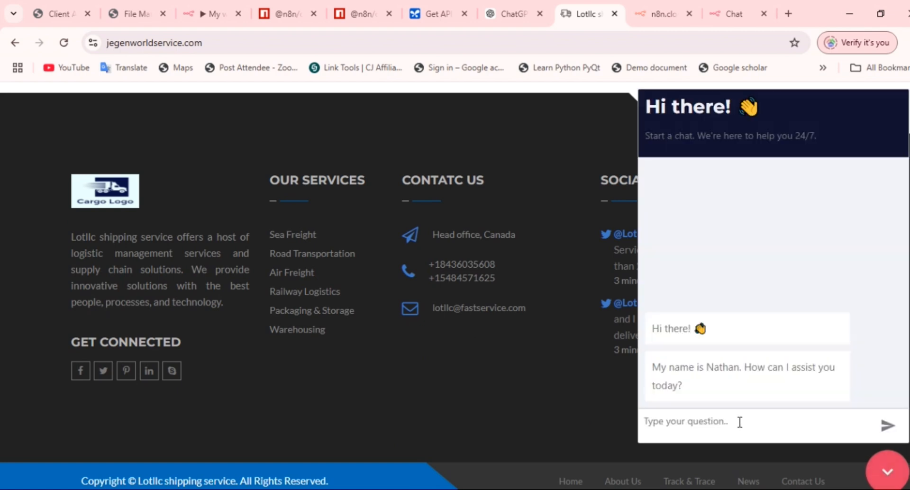
pyautogui.write('hi')
pyautogui.press('Return')
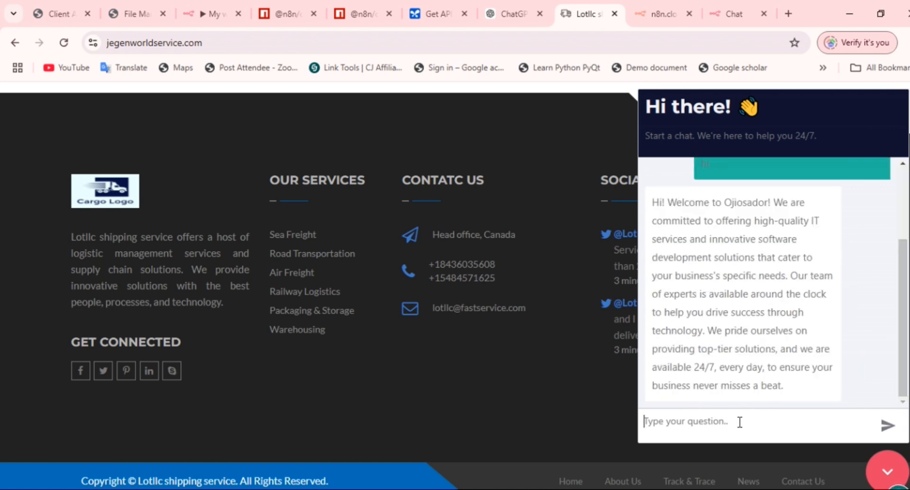
# Ask the website chatbot "tell me more about Ojiosador services".
pyautogui.write('tell m')
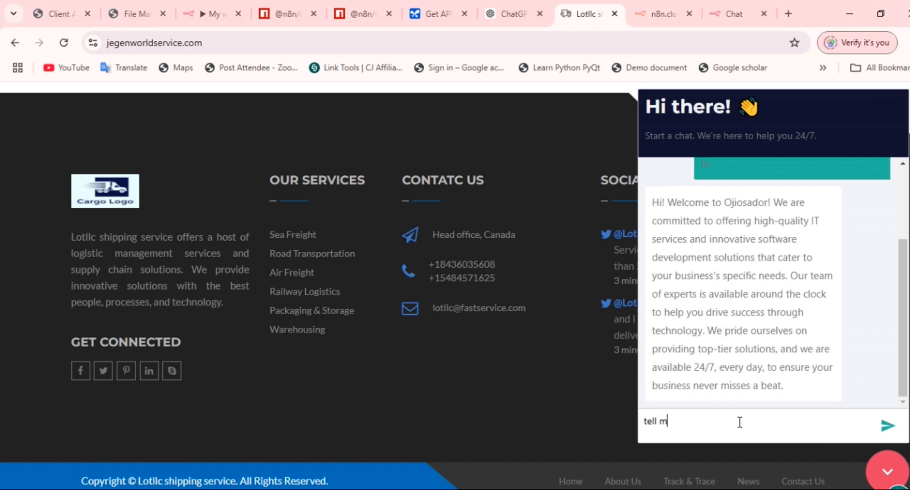
pyautogui.write('e more about Ojiosador serv')
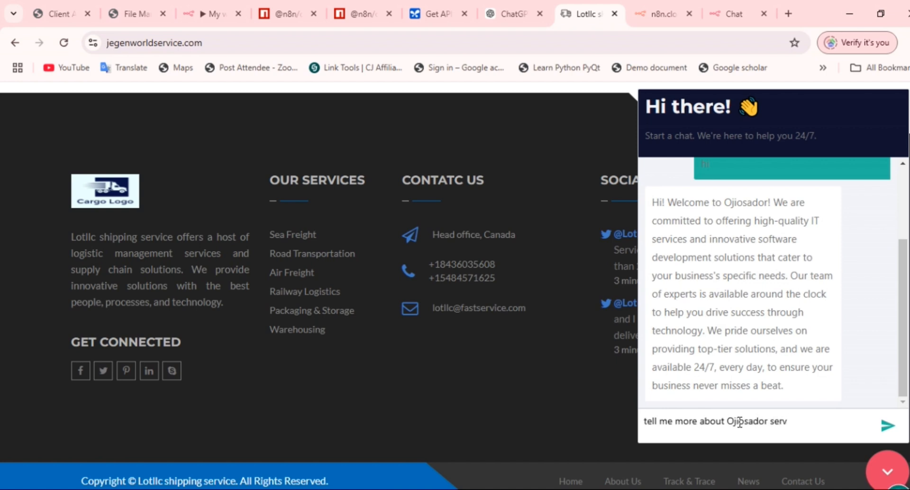
pyautogui.write('ices')
pyautogui.press('Return')
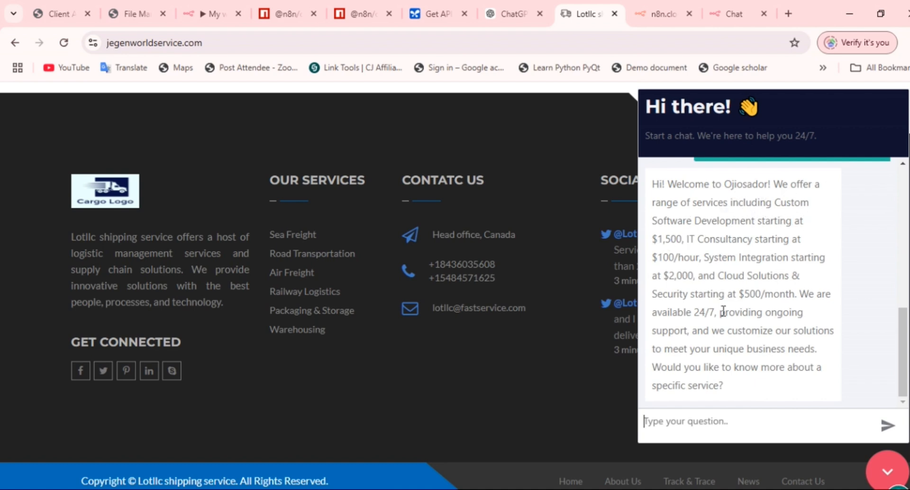
# Send the closing message "thanks" to the chatbot in the website's chat widget.
pyautogui.click(678, 421)
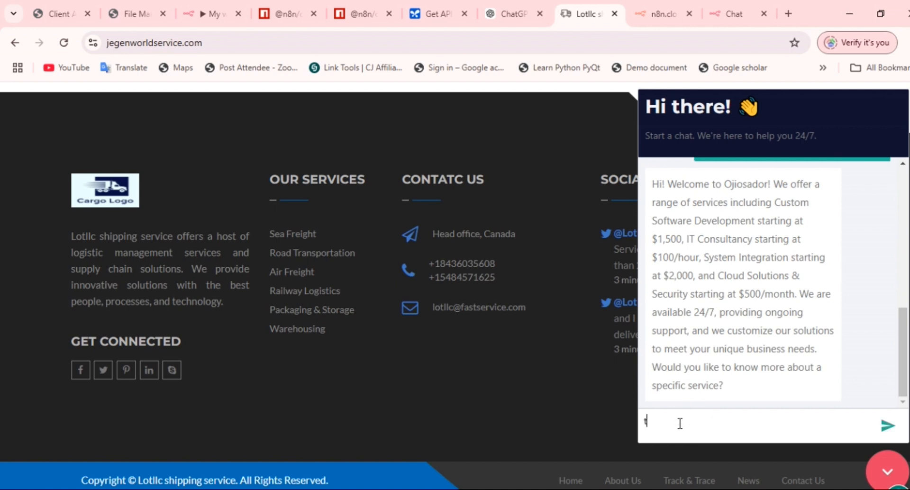
pyautogui.write('thnaks')
pyautogui.press('BackSpace')
pyautogui.press('BackSpace')
pyautogui.press('BackSpace')
pyautogui.press('BackSpace')
pyautogui.write('anks')
pyautogui.press('Return')
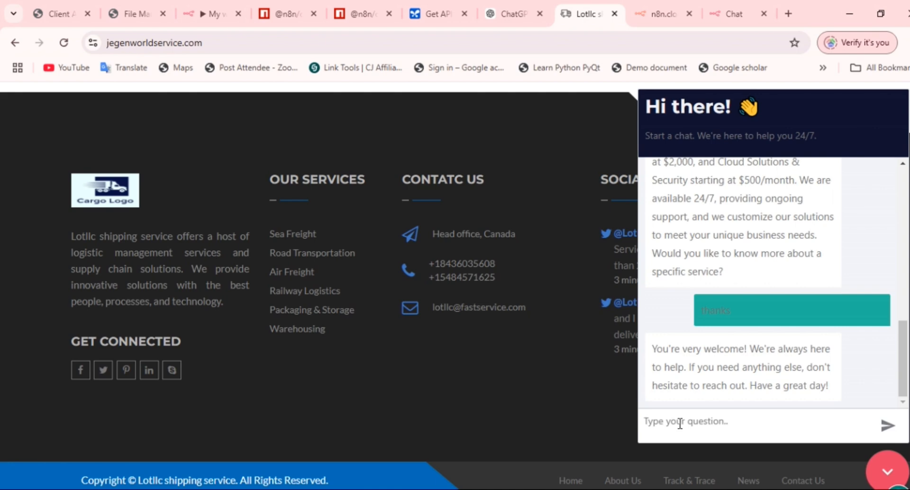
# Return to the n8n workflow canvas from the chat trigger's settings and rename the workflow "AI CHATBOT".
pyautogui.click(212, 14)
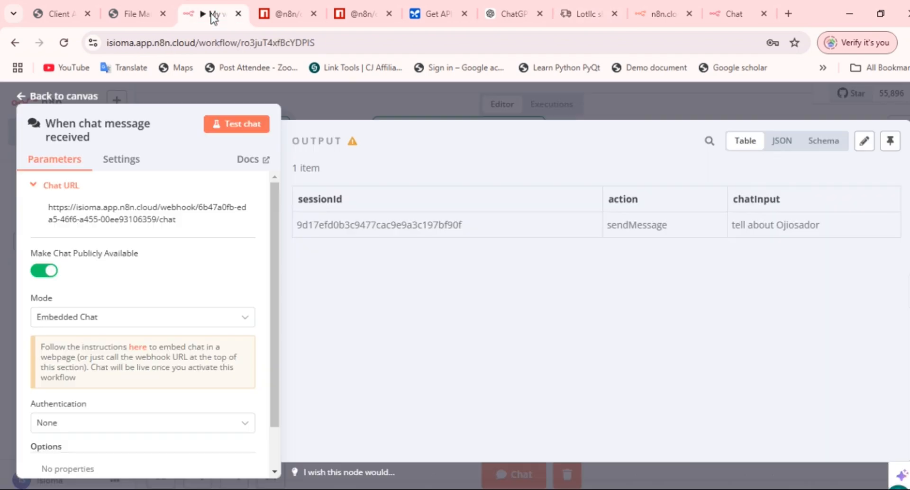
pyautogui.click(41, 96)
pyautogui.scroll(1, 561, 250)
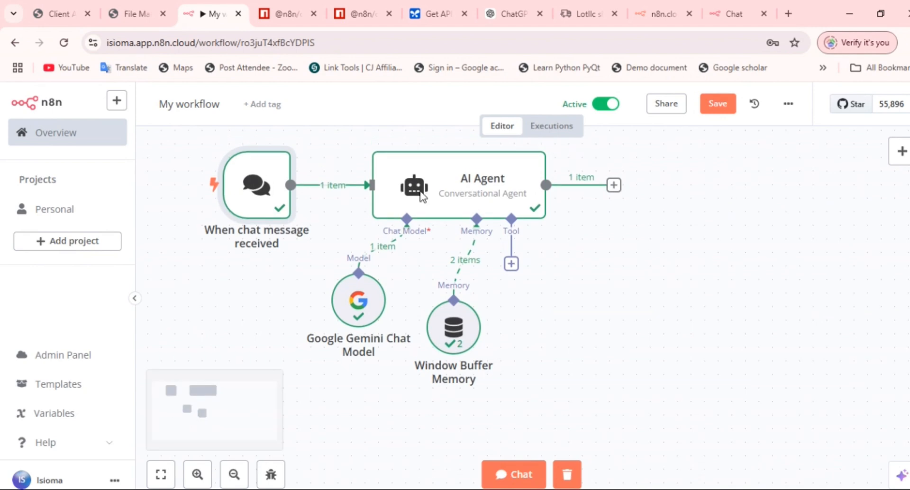
pyautogui.doubleClick(201, 112)
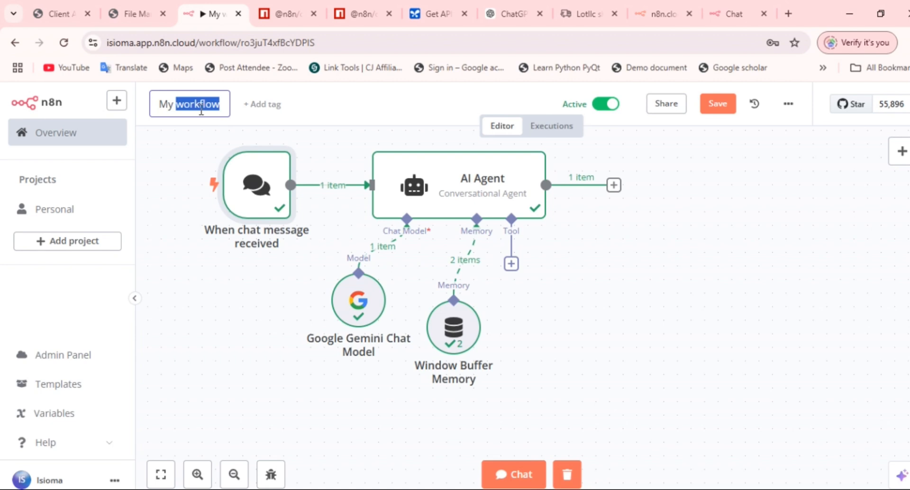
pyautogui.write('AI CHA')
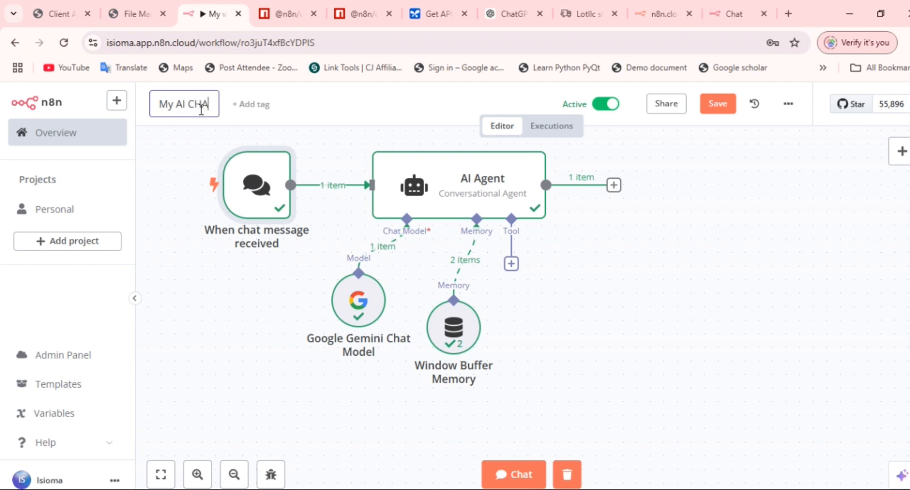
pyautogui.write('TBOT')
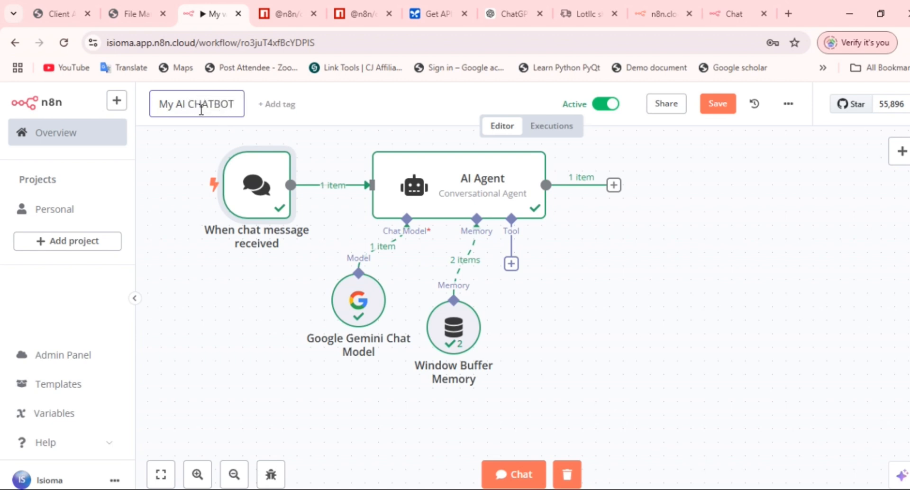
pyautogui.click(180, 107)
pyautogui.press('BackSpace')
pyautogui.press('BackSpace')
pyautogui.press('BackSpace')
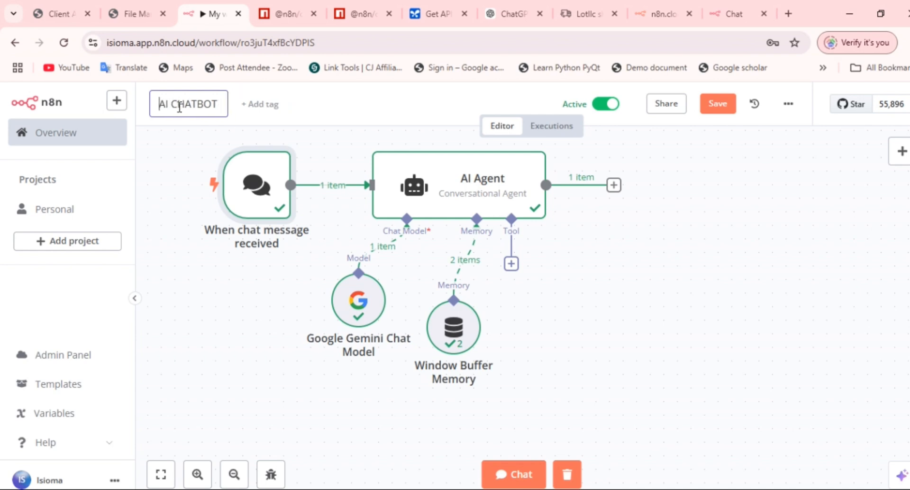
pyautogui.press('Return')
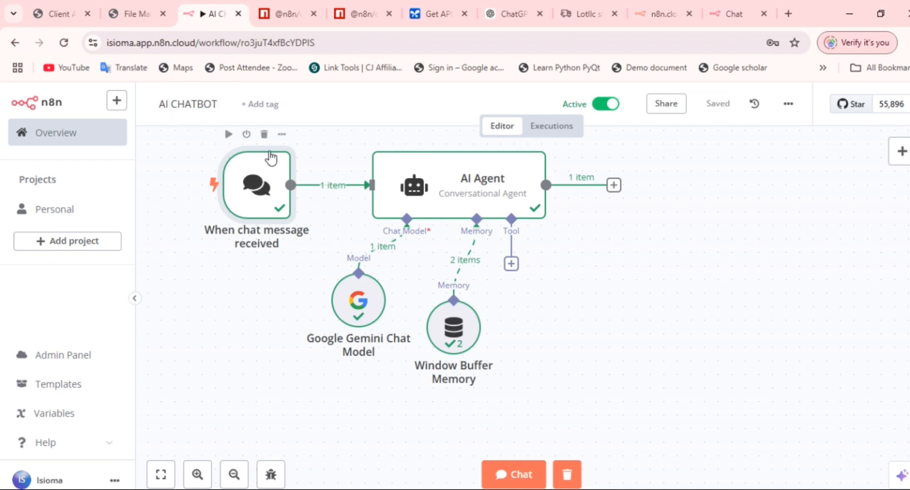